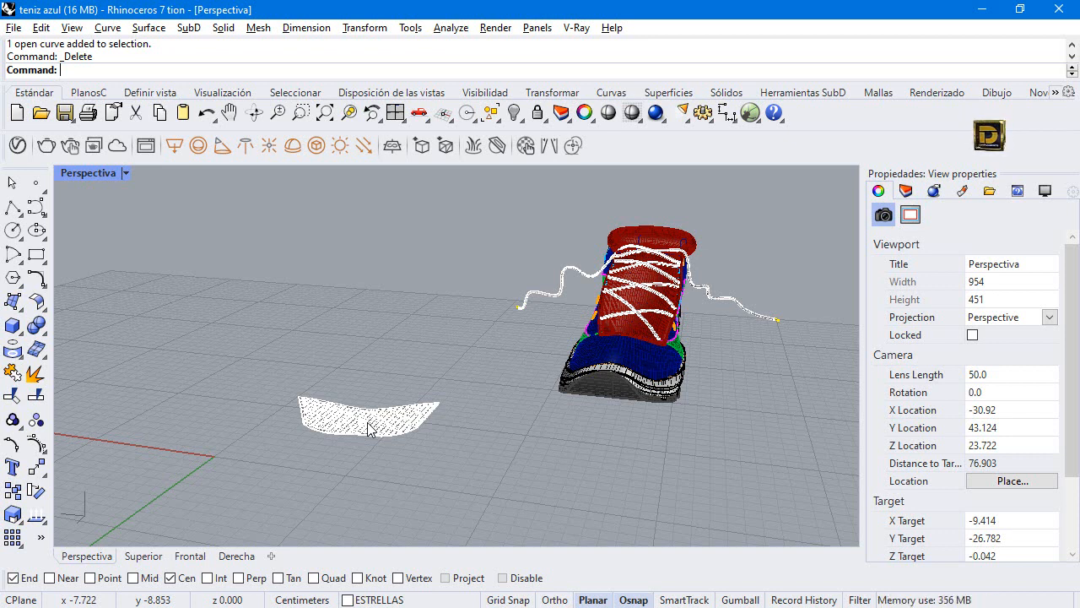
- Examine the assembled shoe and the flat perforated sheet beside it, from several angles and up close
scroll(564, 369, "down", 4)
right_click_drag(714, 348, 603, 318)
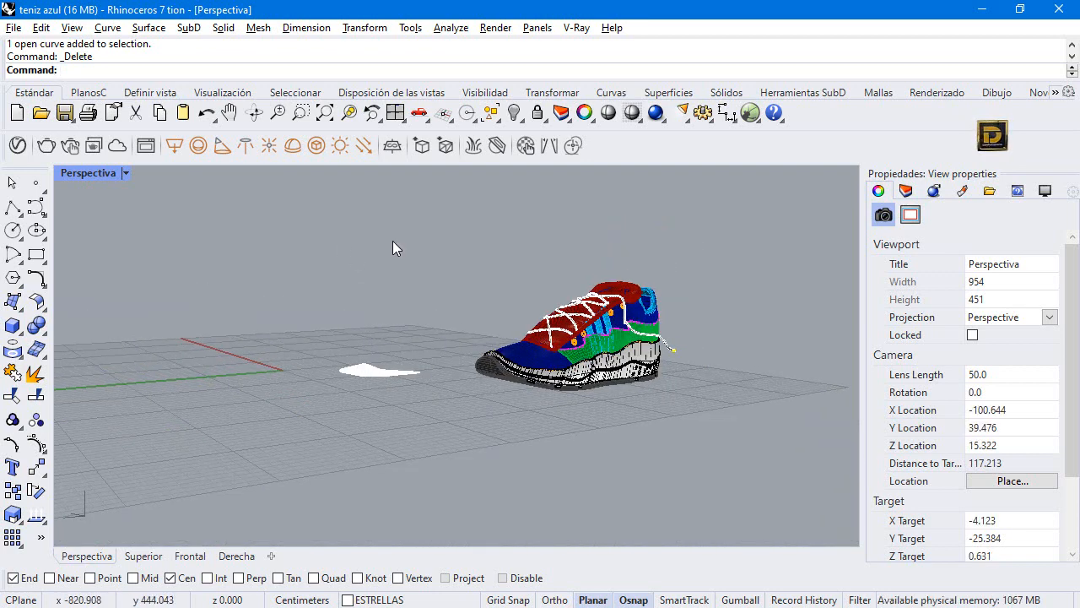
right_click_drag(392, 241, 408, 303)
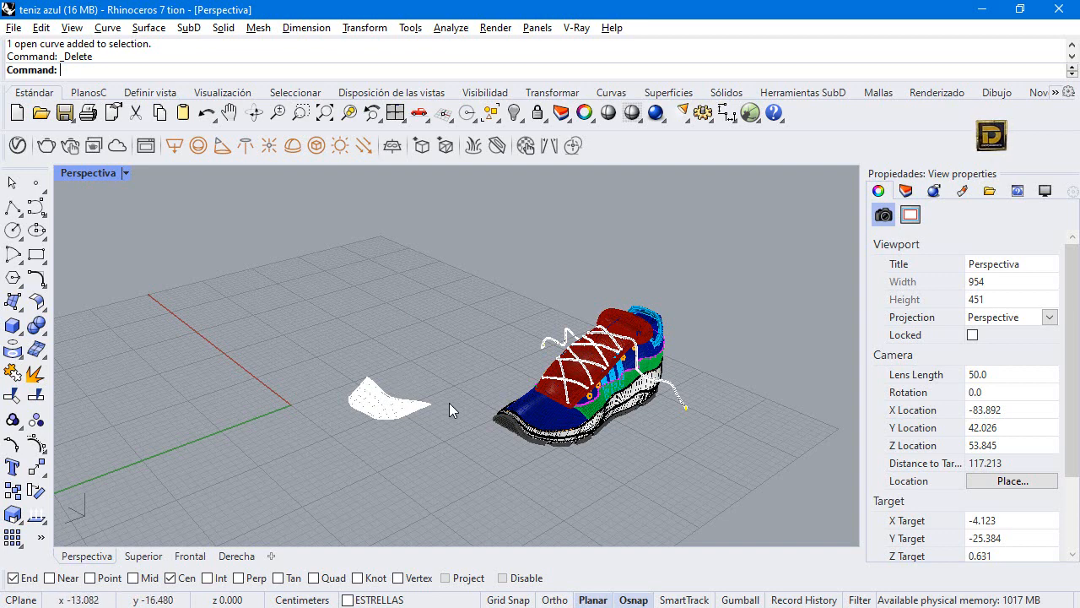
scroll(452, 403, "up", 4)
scroll(432, 410, "down", 4)
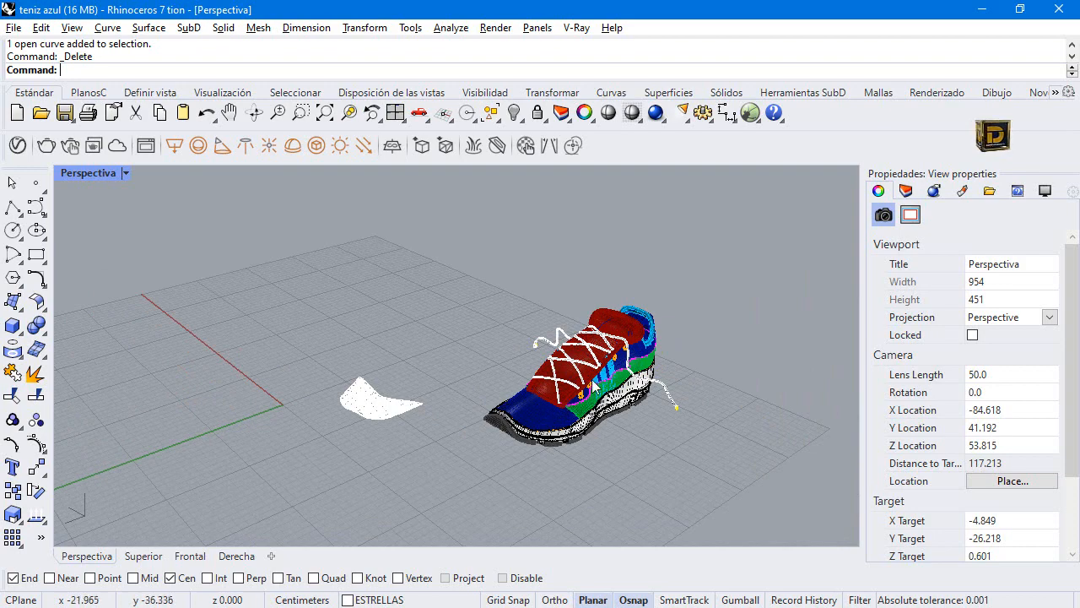
scroll(594, 395, "up", 4)
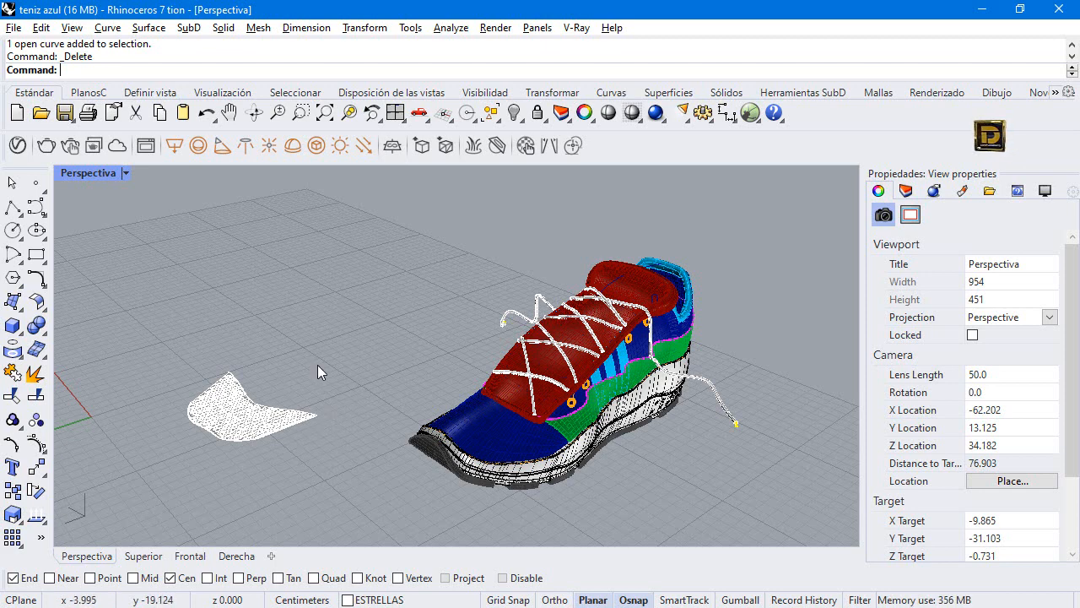
scroll(198, 389, "up", 4)
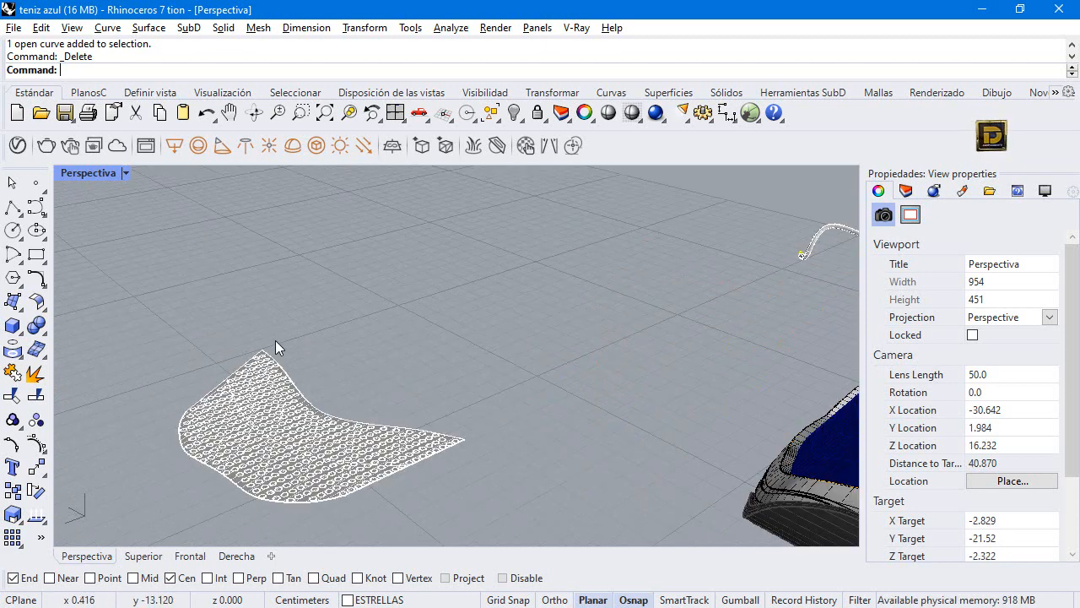
scroll(377, 387, "down", 4)
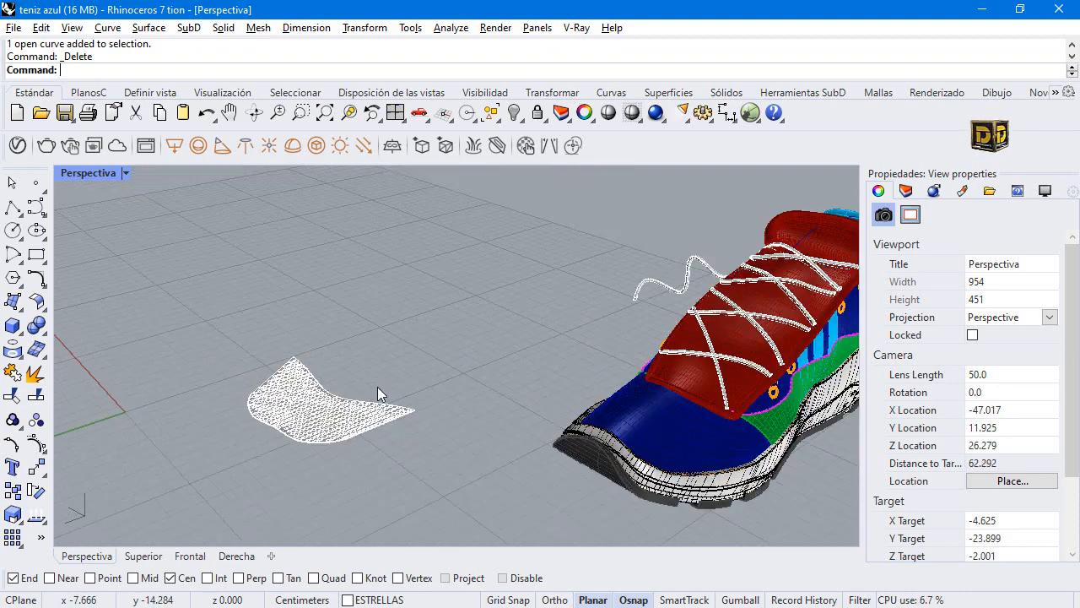
scroll(366, 417, "up", 4)
scroll(366, 417, "down", 3)
scroll(337, 398, "up", 8)
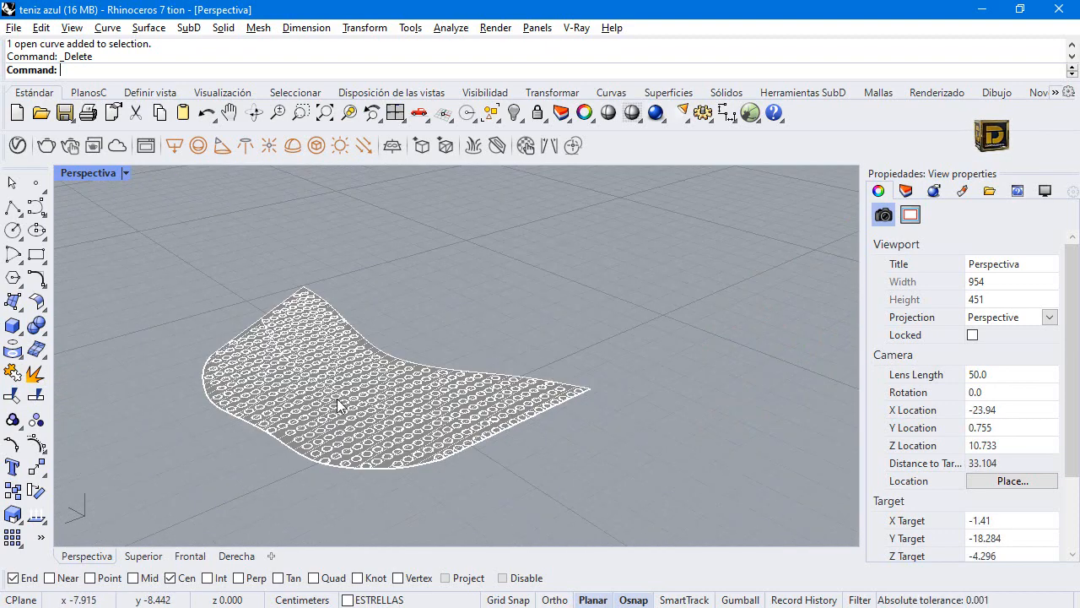
- Select the flat perforated surface, and then the shoe's blue toe-cap surface, to compare the two
left_click(337, 394)
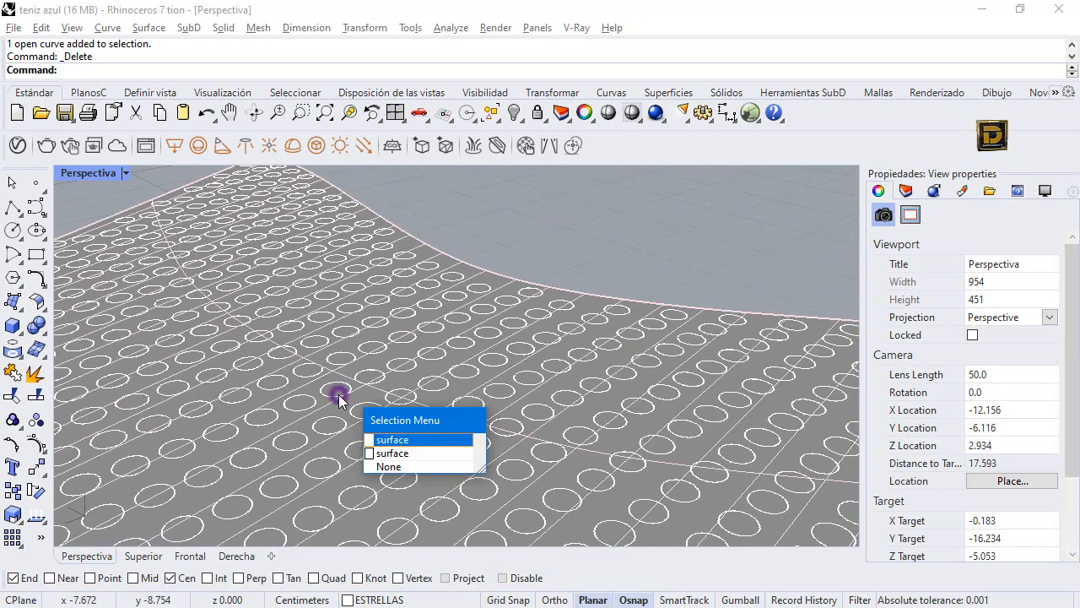
left_click(393, 452)
scroll(393, 396, "down", 5)
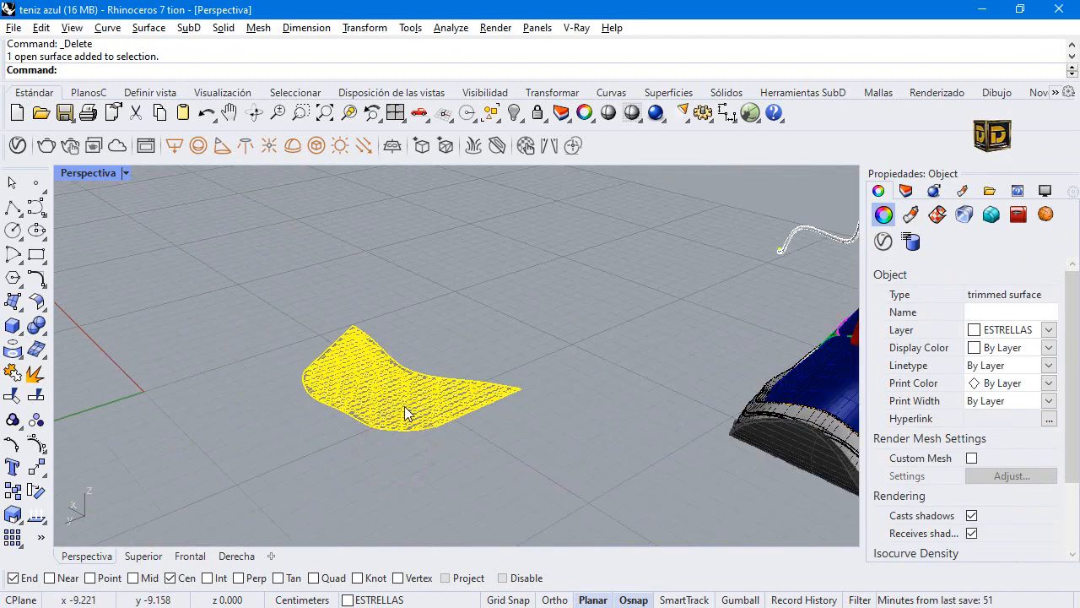
scroll(404, 406, "down", 3)
left_click(669, 408)
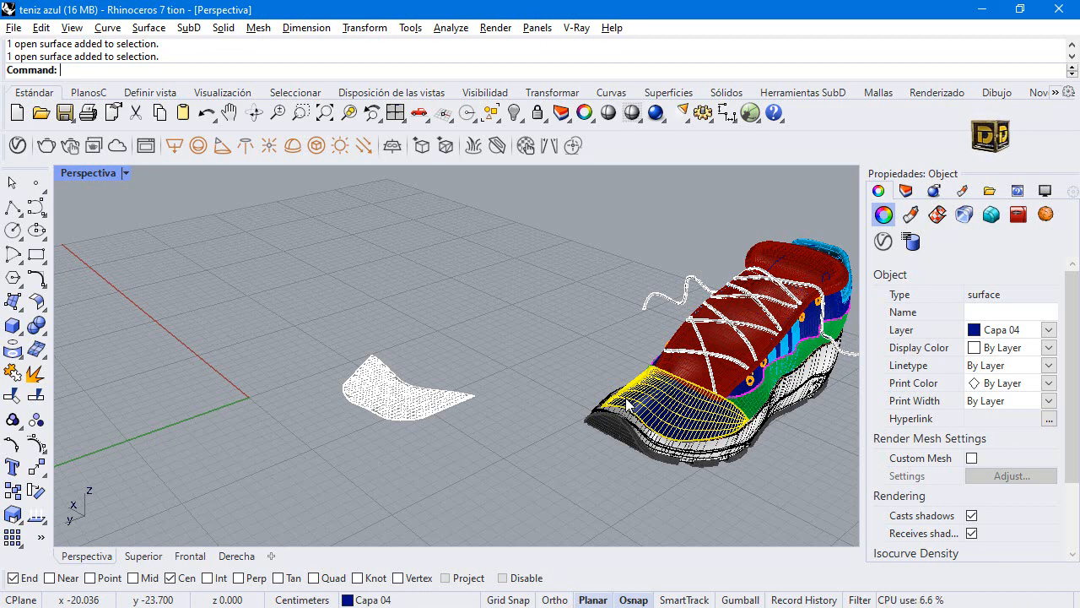
- Move the plain base surface away from the perforated sheet to inspect both, and undo the move
left_click_drag(627, 406, 493, 361)
left_click(412, 447)
left_click(464, 340)
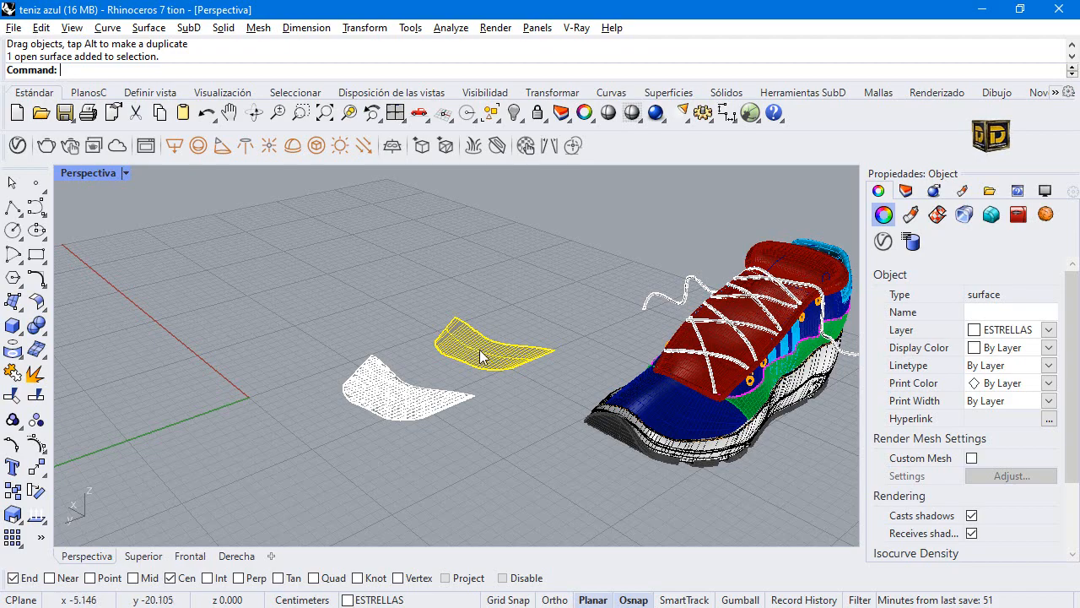
scroll(409, 378, "up", 10)
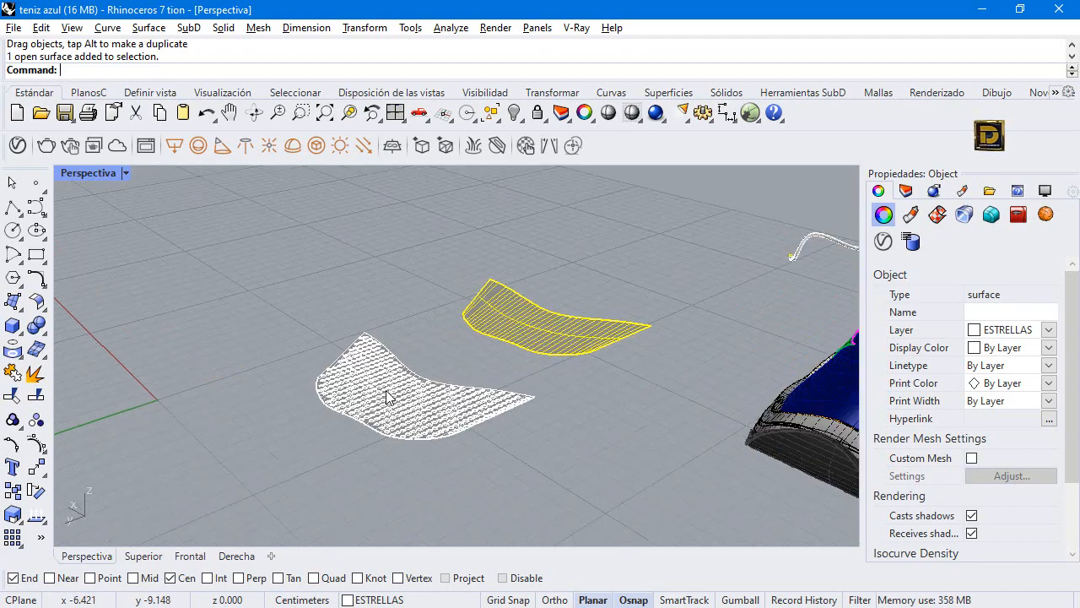
scroll(397, 405, "down", 10)
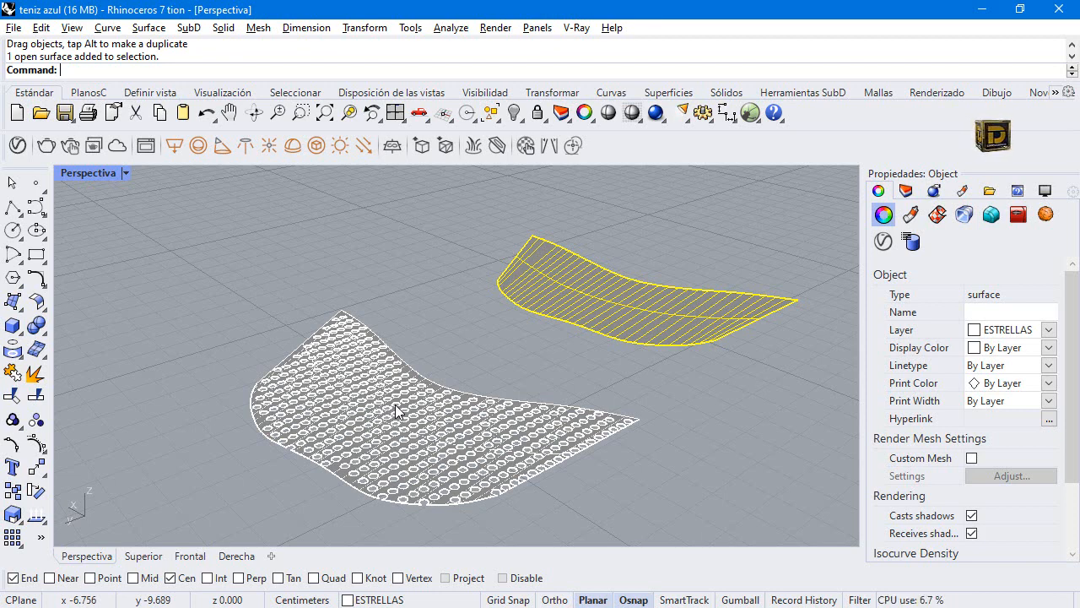
key("ctrl+z")
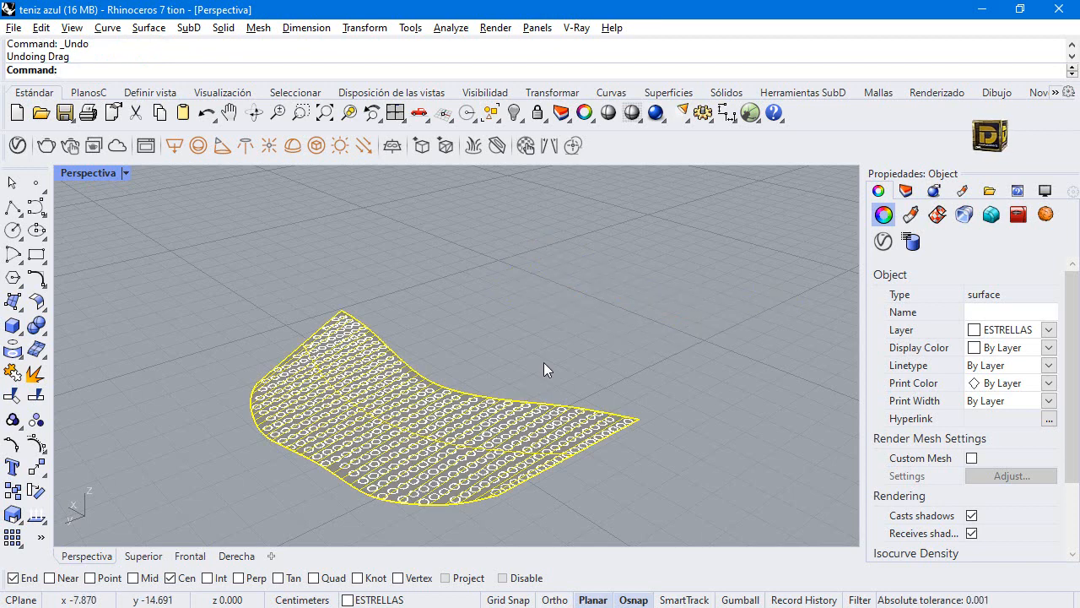
left_click(517, 260)
scroll(407, 408, "down", 5)
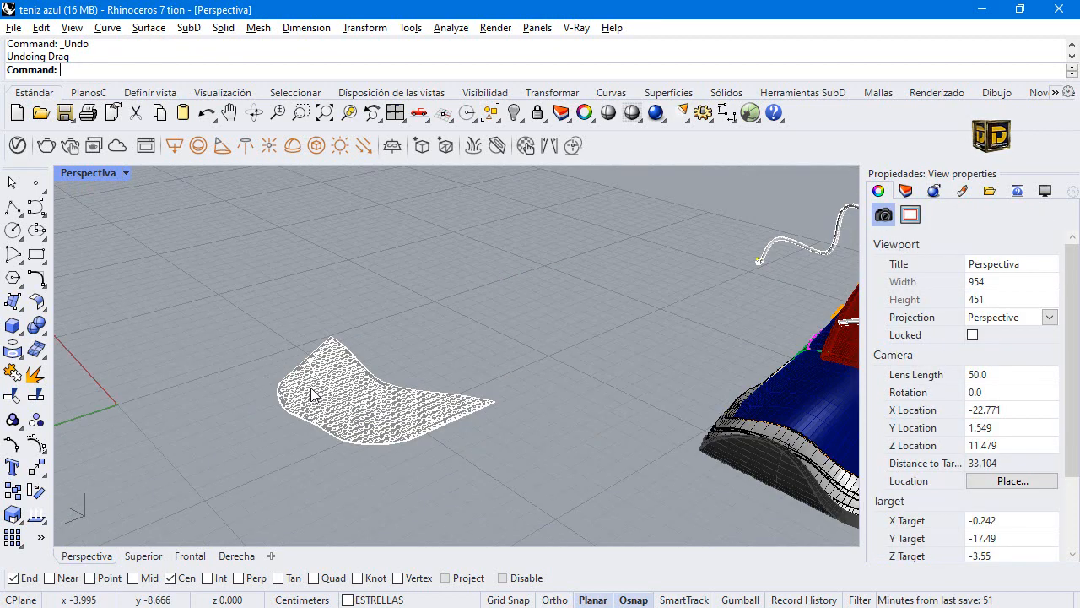
- Start FlowAlongSrf and choose the perforated flat surface as the object to flow
scroll(507, 395, "down", 1)
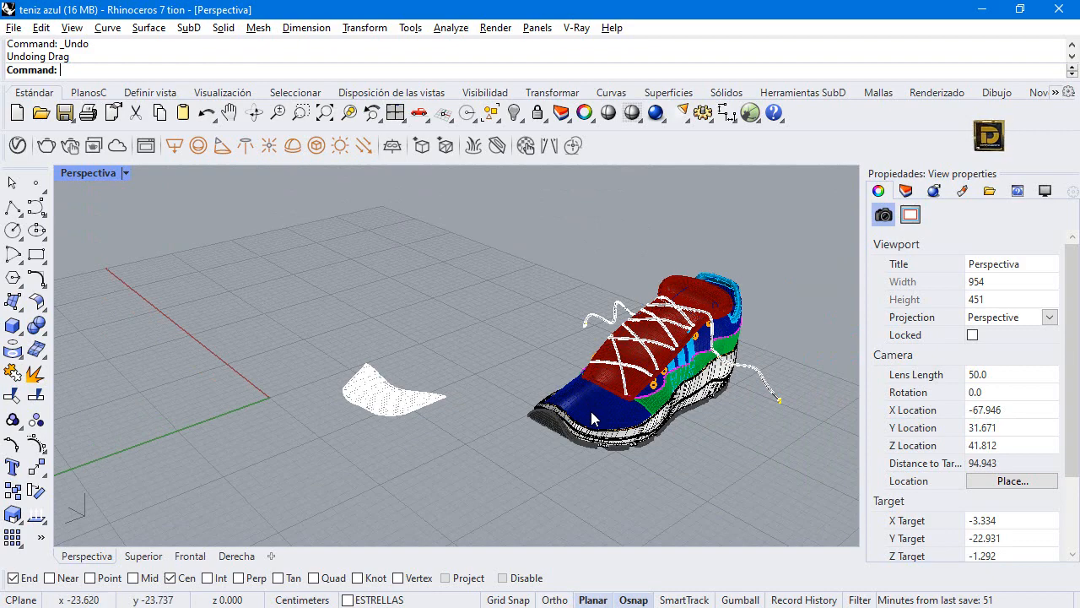
scroll(591, 411, "up", 1)
scroll(591, 411, "up", 2)
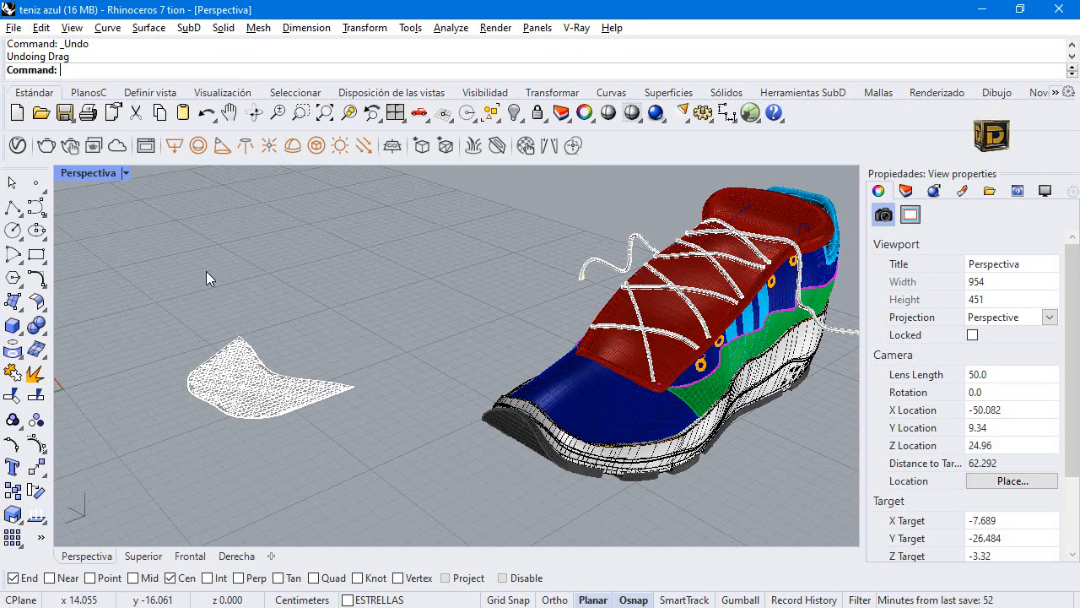
type("FlowAlongSrf")
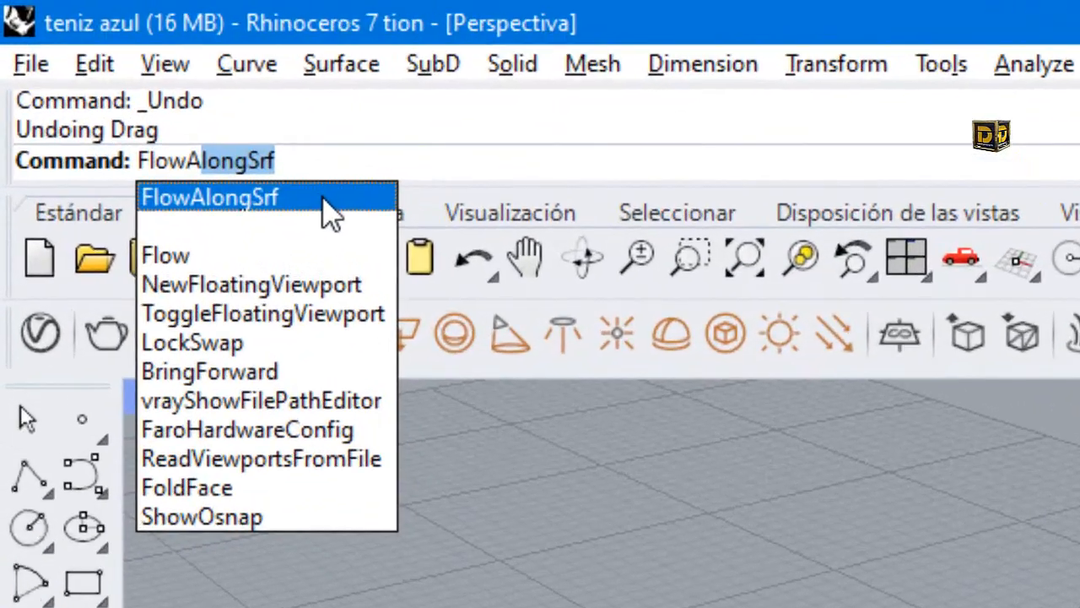
left_click(141, 87)
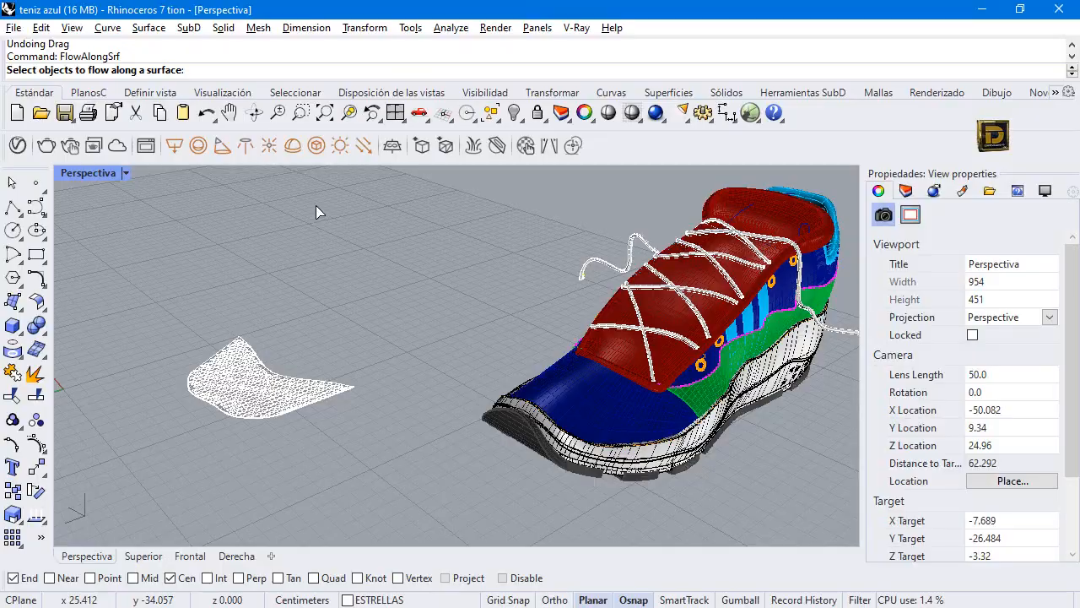
scroll(497, 324, "up", 8)
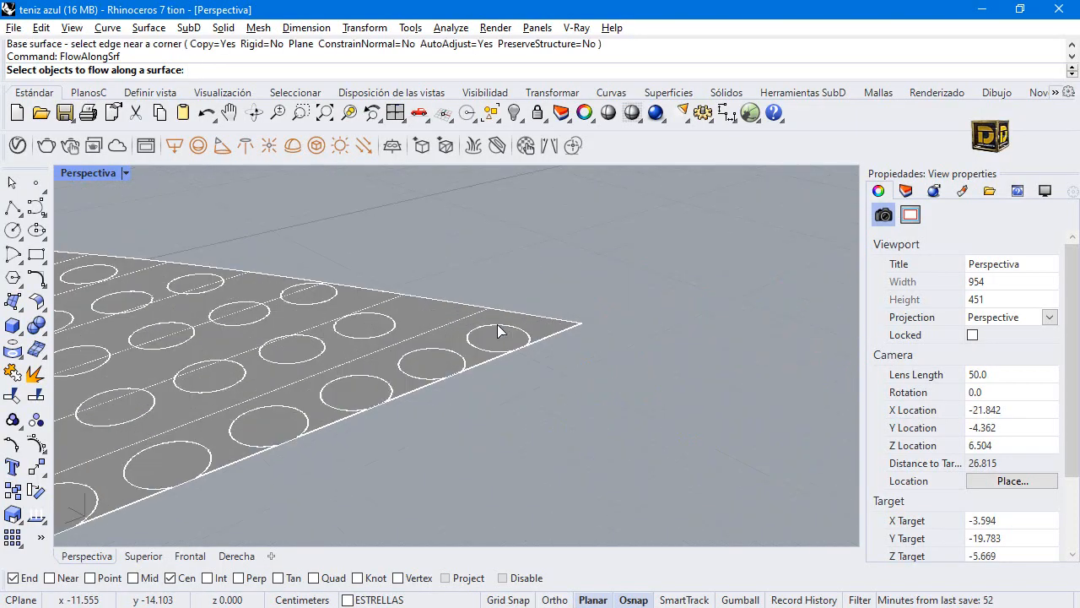
left_click(449, 332)
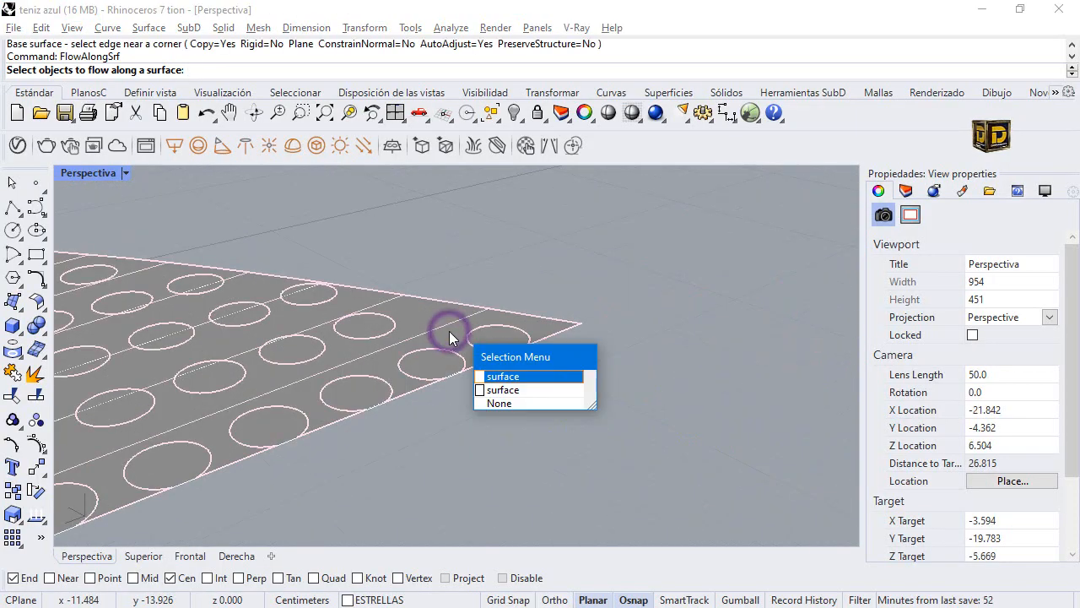
left_click(494, 377)
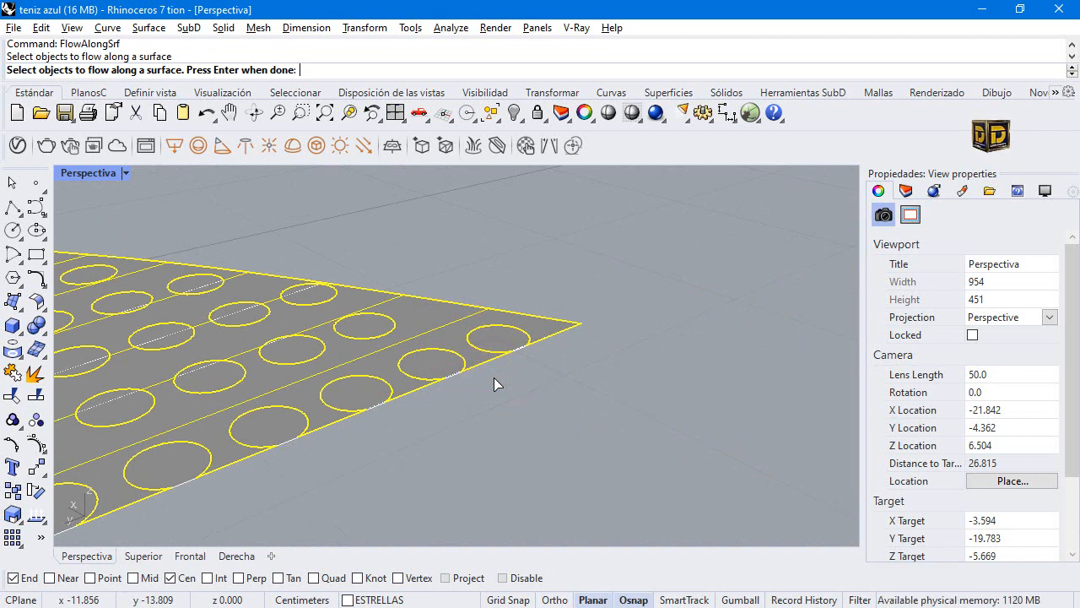
key("Return")
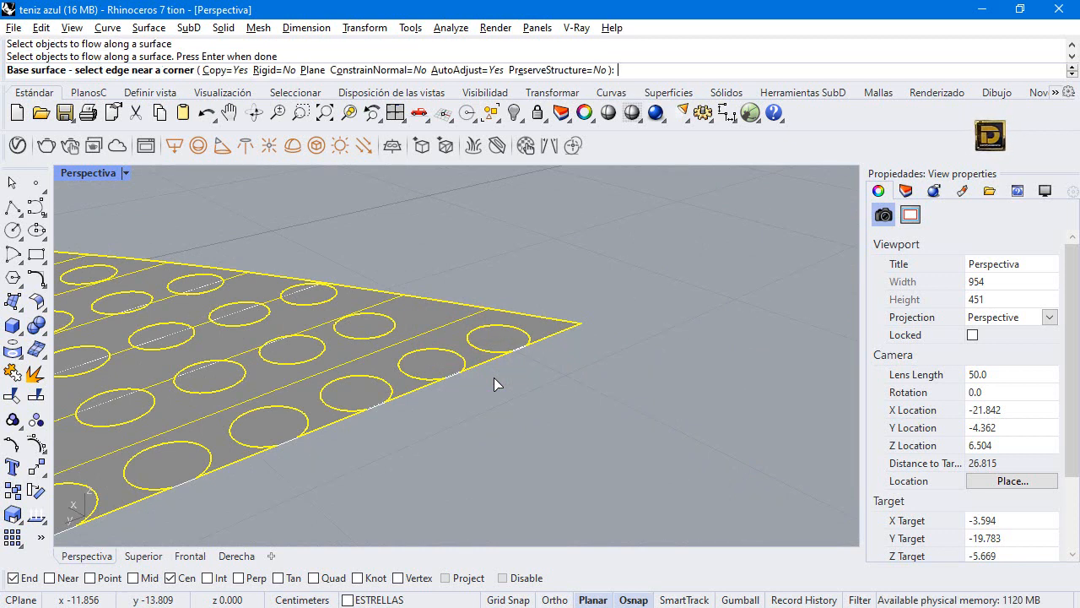
- Flow the perforated sheet onto the shoe, picking the base surface near its pointed corner and the blue toe cap near the matching corner
scroll(604, 420, "down", 12)
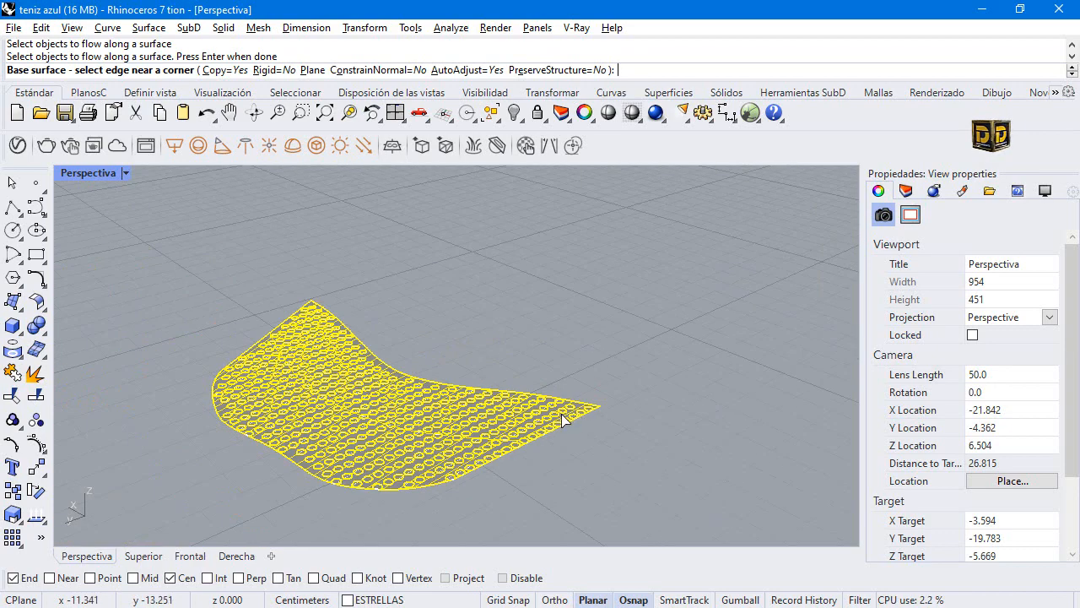
scroll(603, 407, "up", 10)
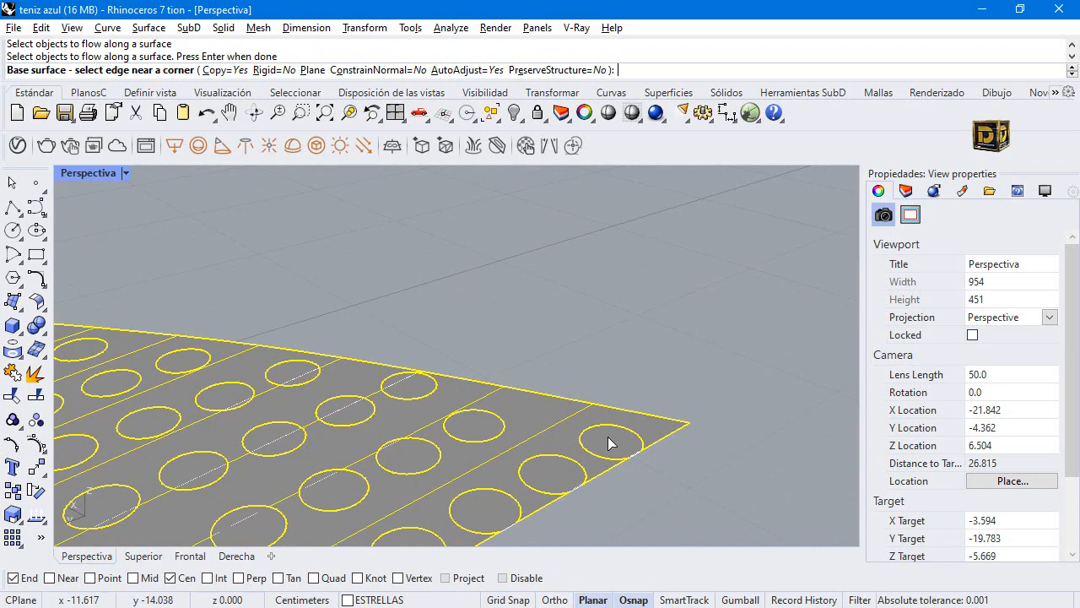
left_click(608, 436)
scroll(607, 437, "down", 8)
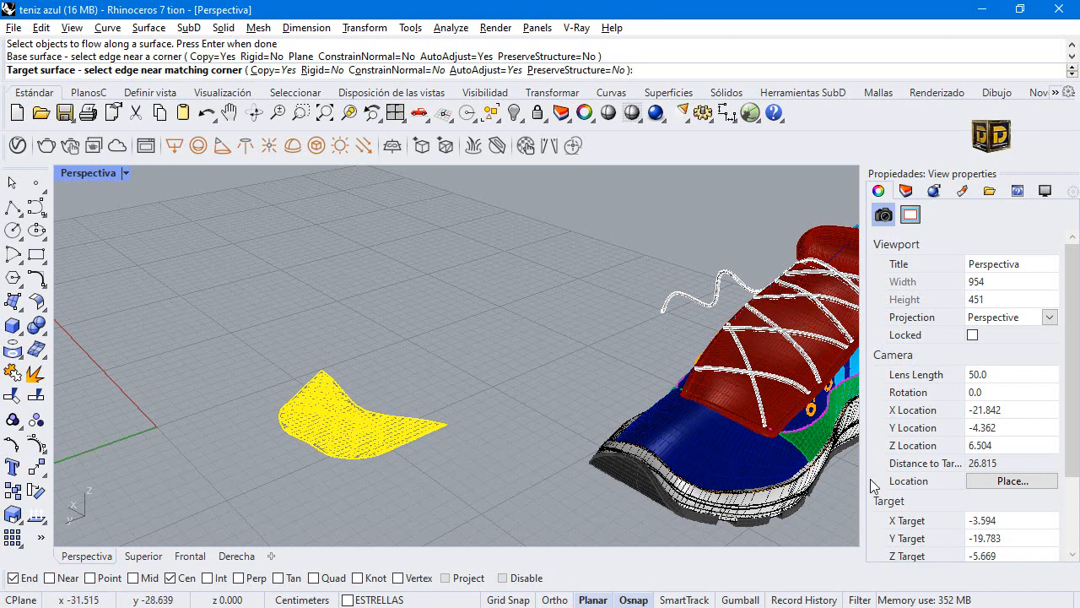
scroll(784, 466, "up", 10)
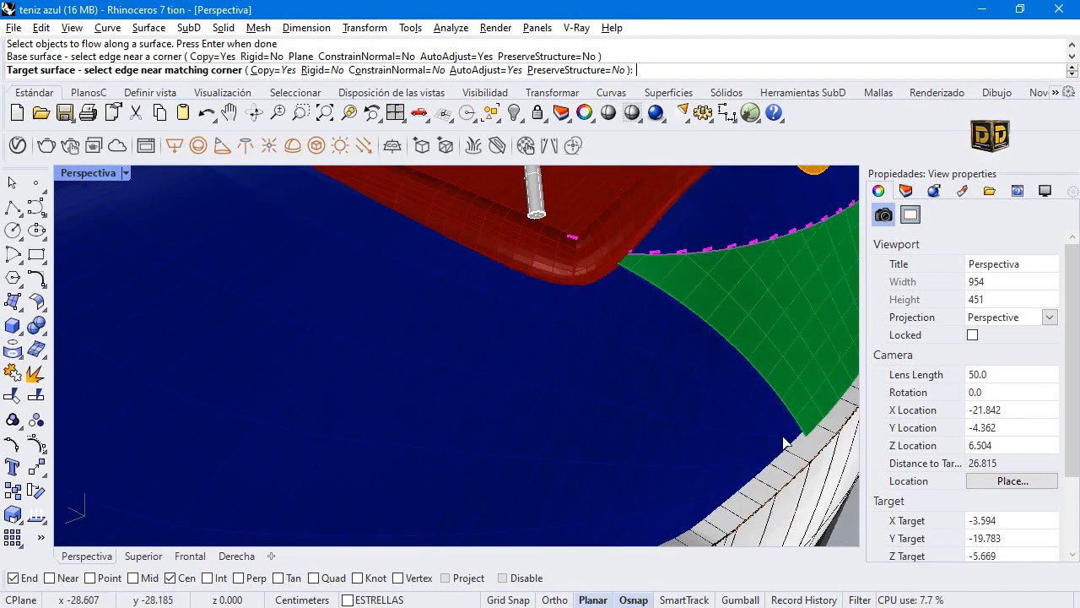
left_click(783, 440)
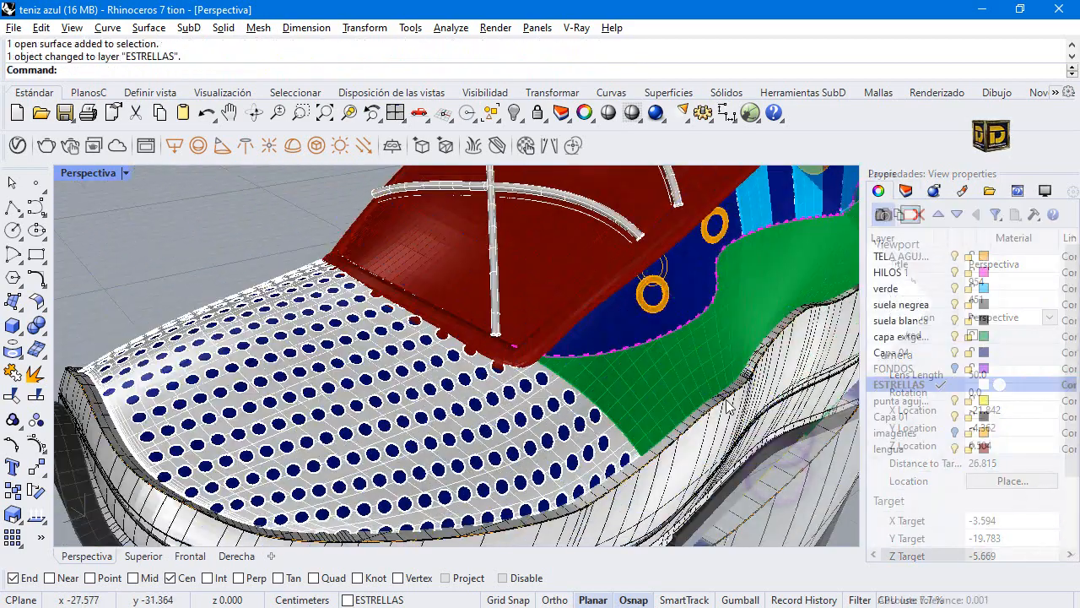
- Change the perforated toe surface on the shoe to the layer "lengua"
scroll(639, 414, "down", 4)
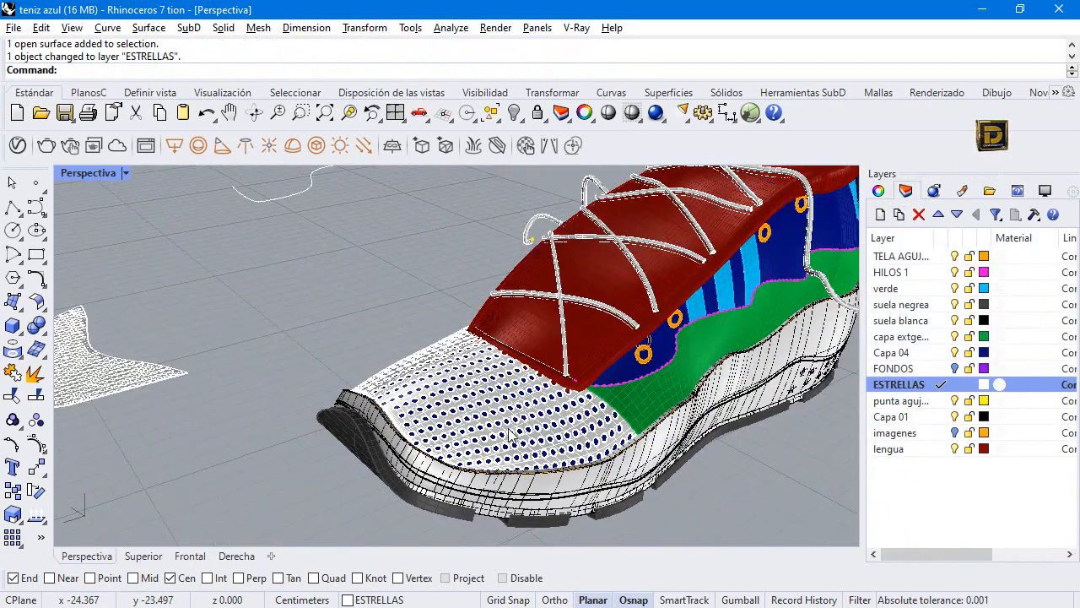
left_click(577, 418)
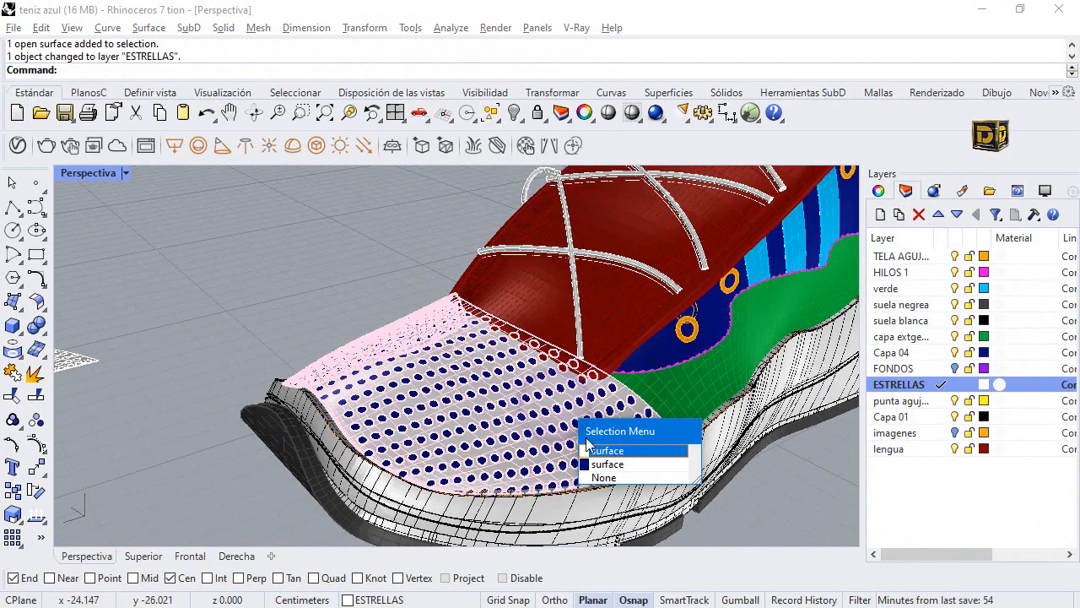
left_click(601, 447)
right_click(918, 390)
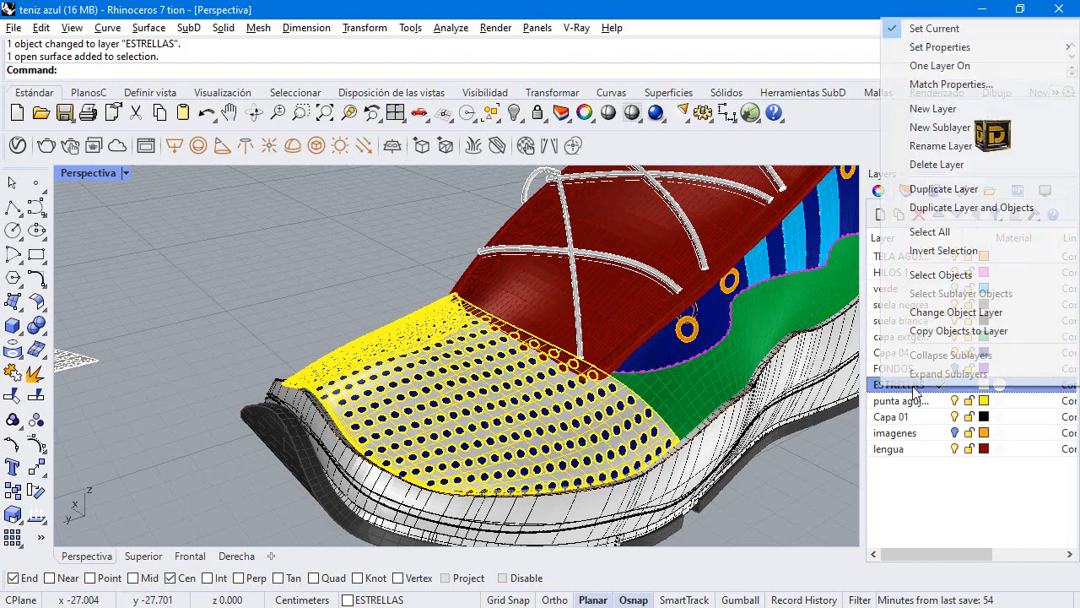
right_click(908, 450)
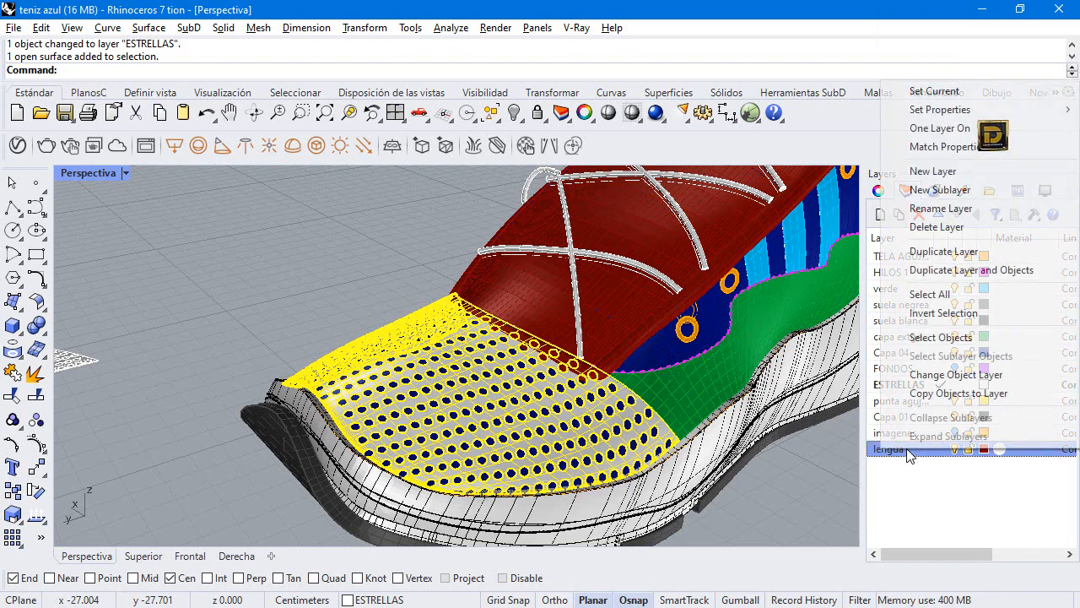
left_click(945, 377)
left_click(763, 506)
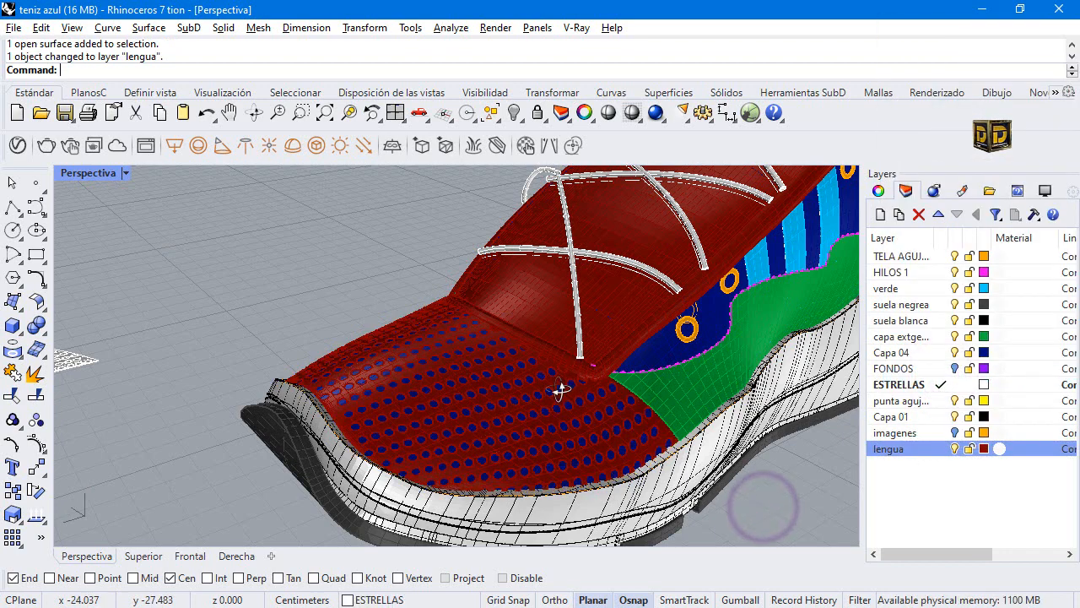
- Examine the perforated surface on the shoe's toe cap from several angles, checking its holes and its edge along the sole
right_click_drag(562, 391, 516, 377)
scroll(570, 368, "down", 5)
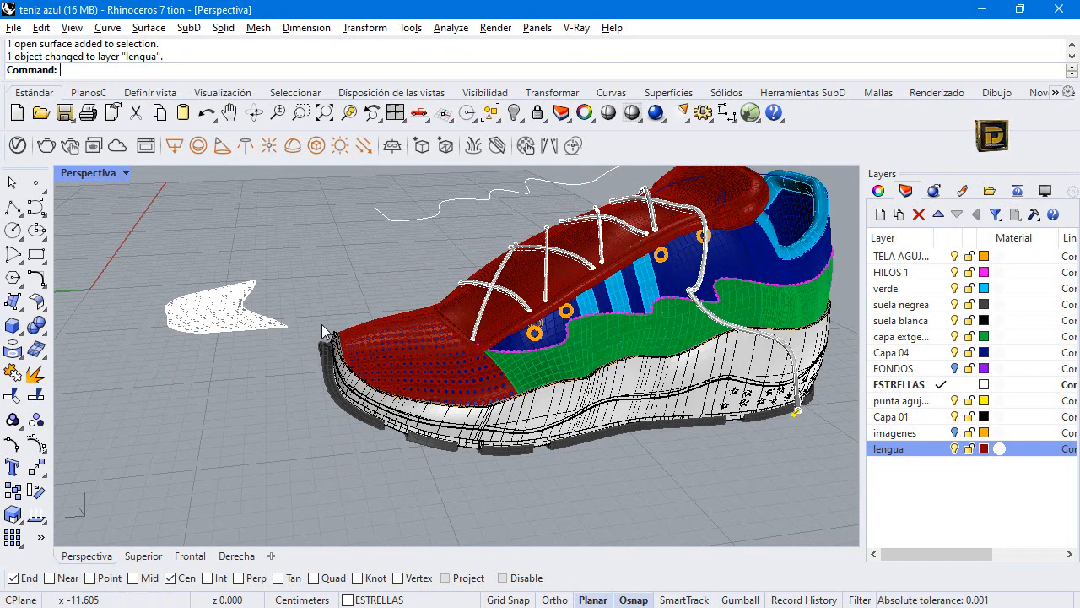
left_click(447, 371)
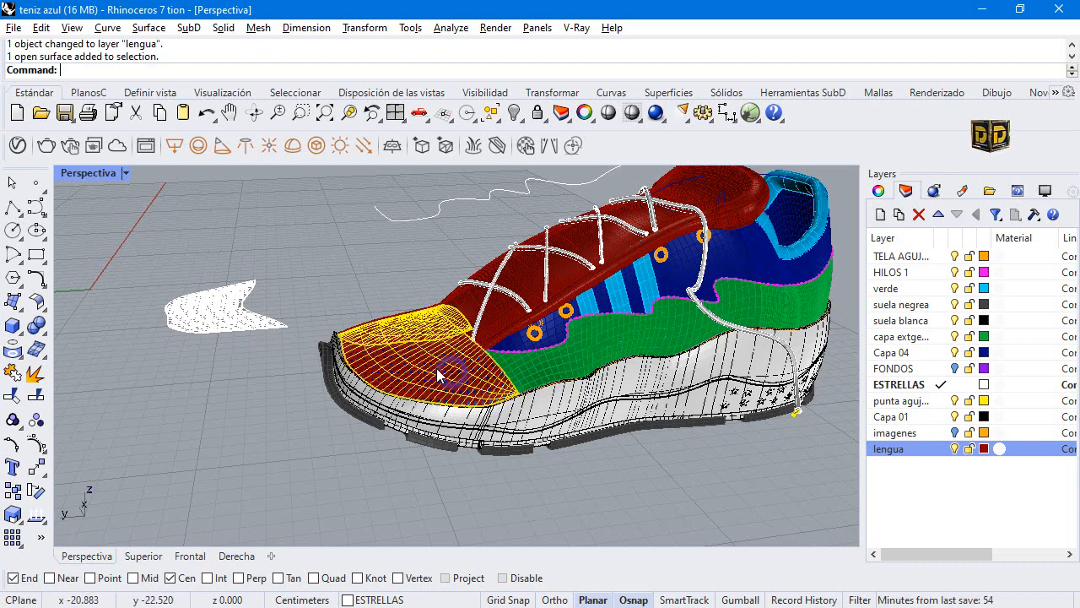
left_click(450, 466)
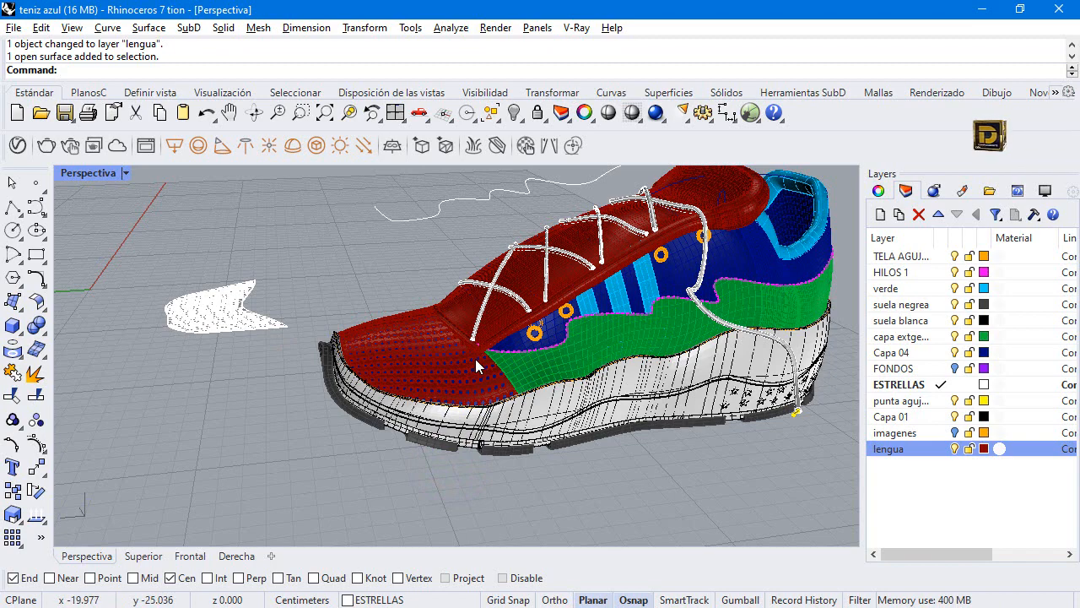
scroll(476, 362, "up", 3)
scroll(639, 339, "down", 2)
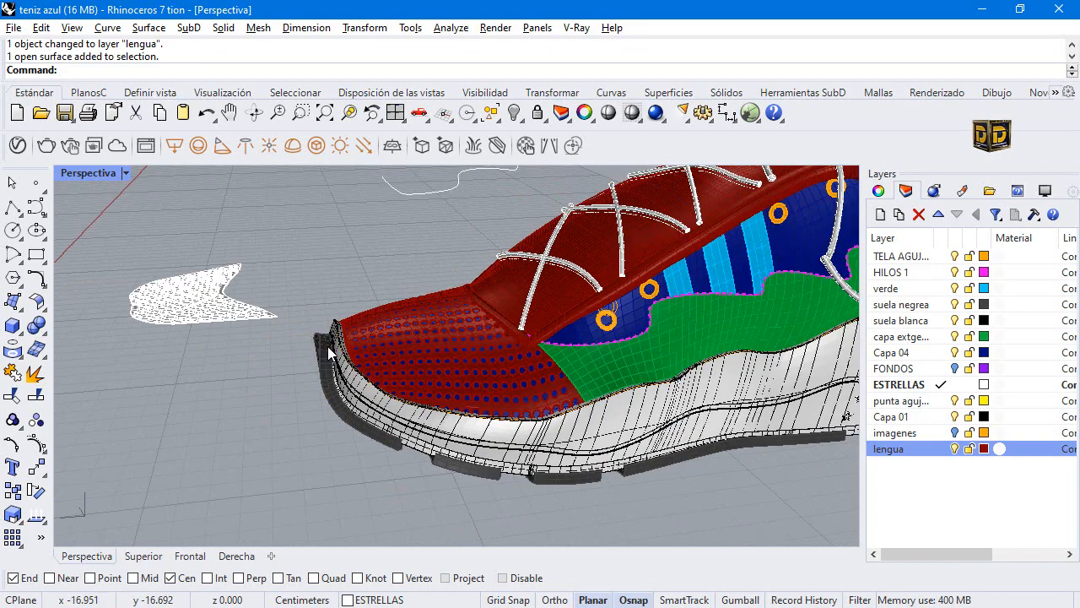
scroll(269, 316, "up", 2)
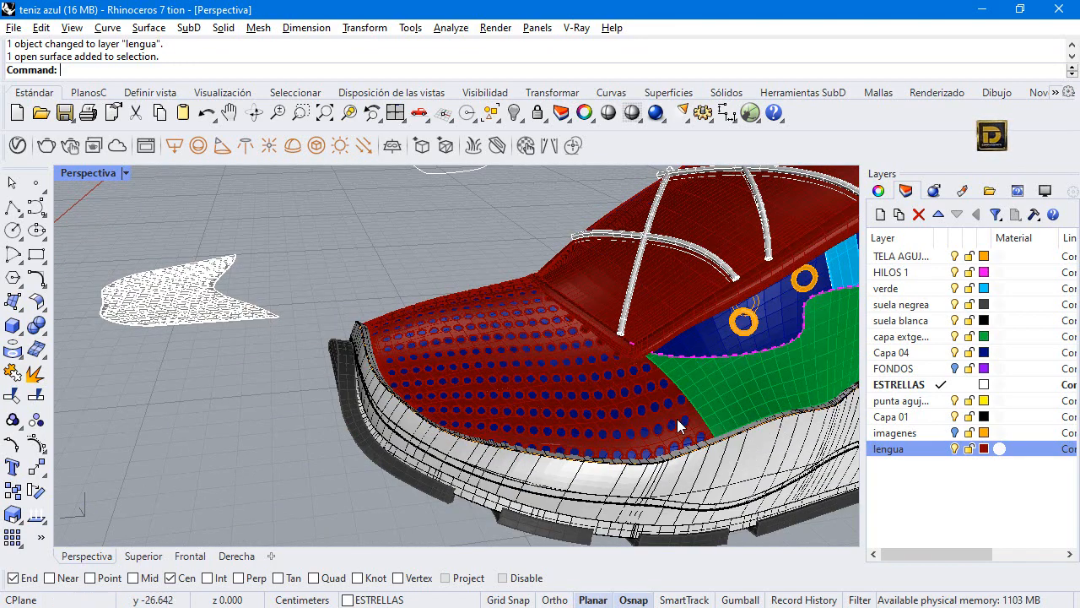
right_click_drag(354, 327, 554, 245)
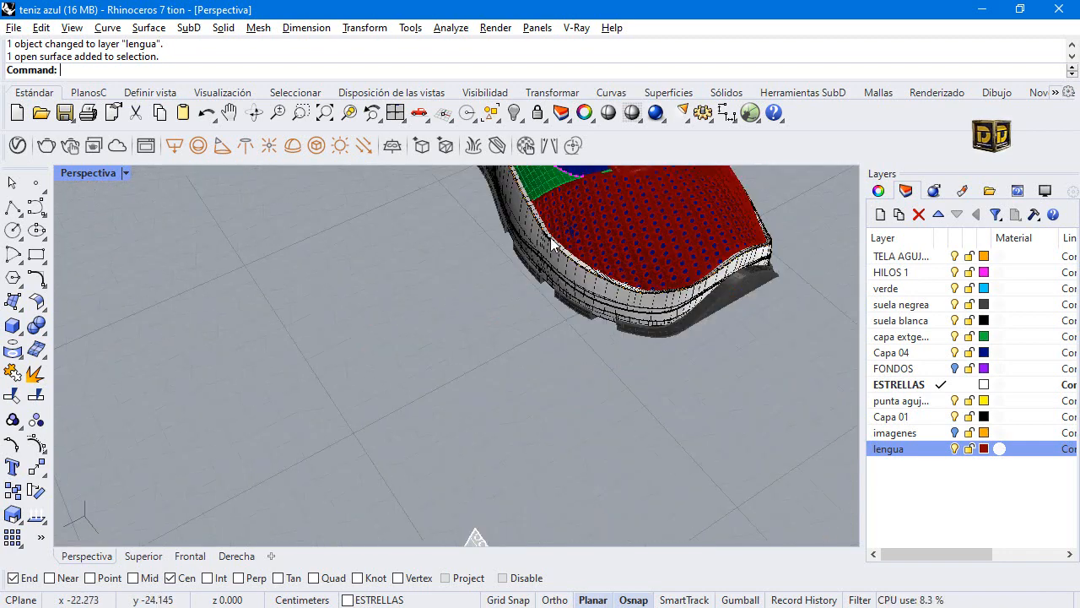
scroll(546, 213, "up", 3)
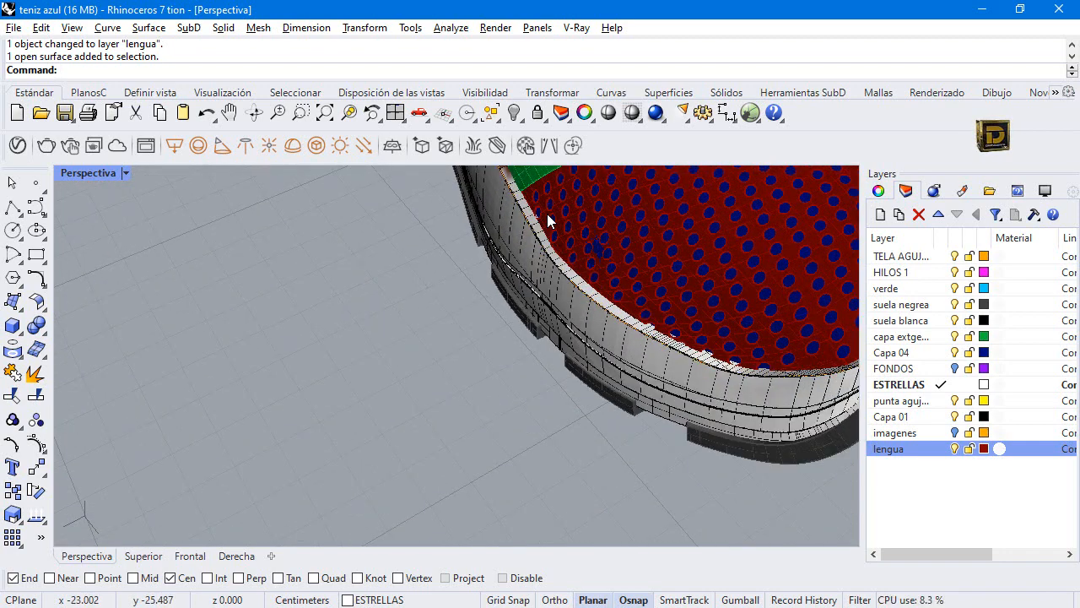
scroll(547, 219, "down", 4)
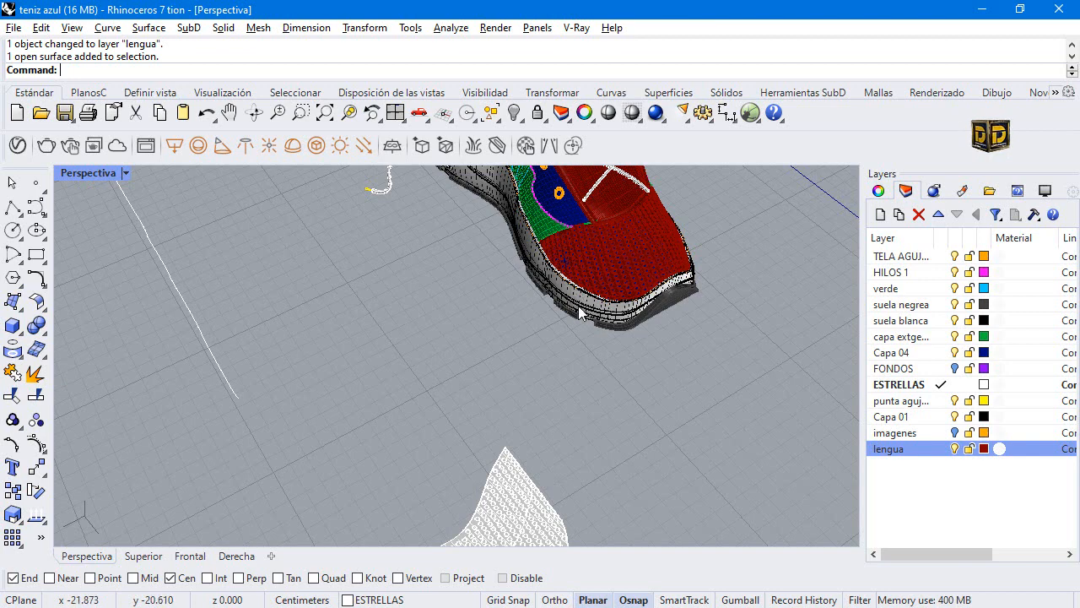
scroll(579, 308, "down", 4)
right_click_drag(639, 347, 583, 324)
scroll(611, 452, "up", 4)
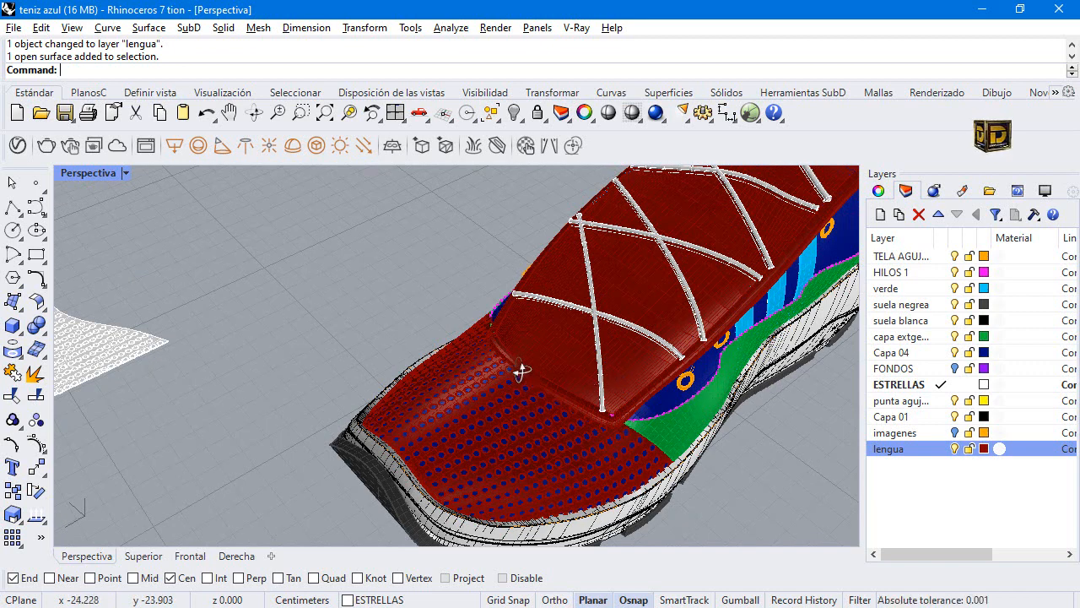
scroll(521, 369, "down", 5)
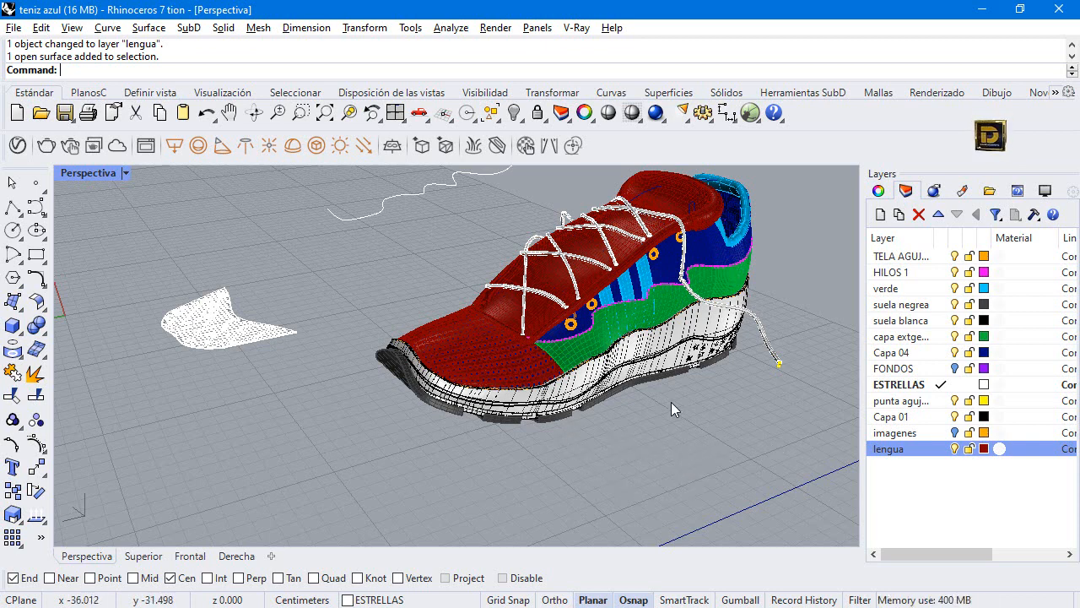
- Draw a circle on the ground plane beside the flat perforated sheet, overlapping the sheet's inner edge
left_click(216, 323)
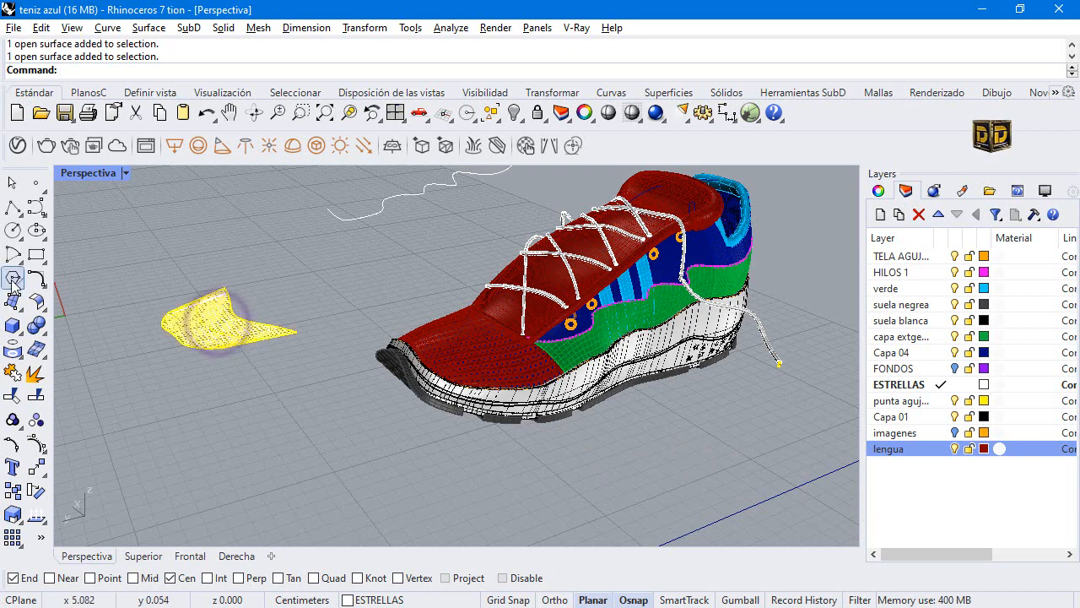
left_click(13, 230)
left_click(263, 272)
left_click(288, 236)
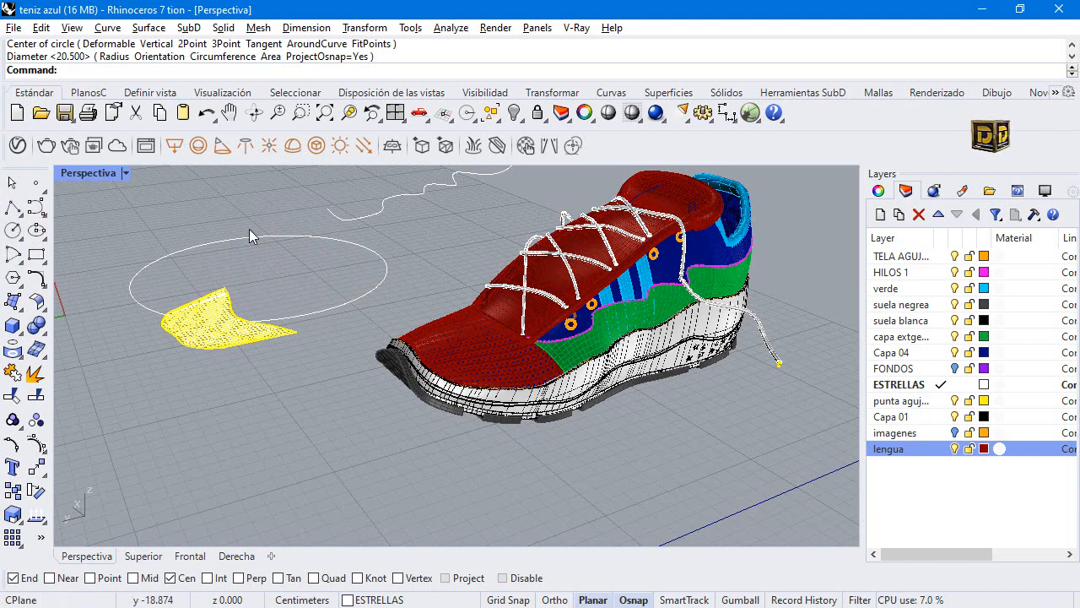
left_click(318, 333)
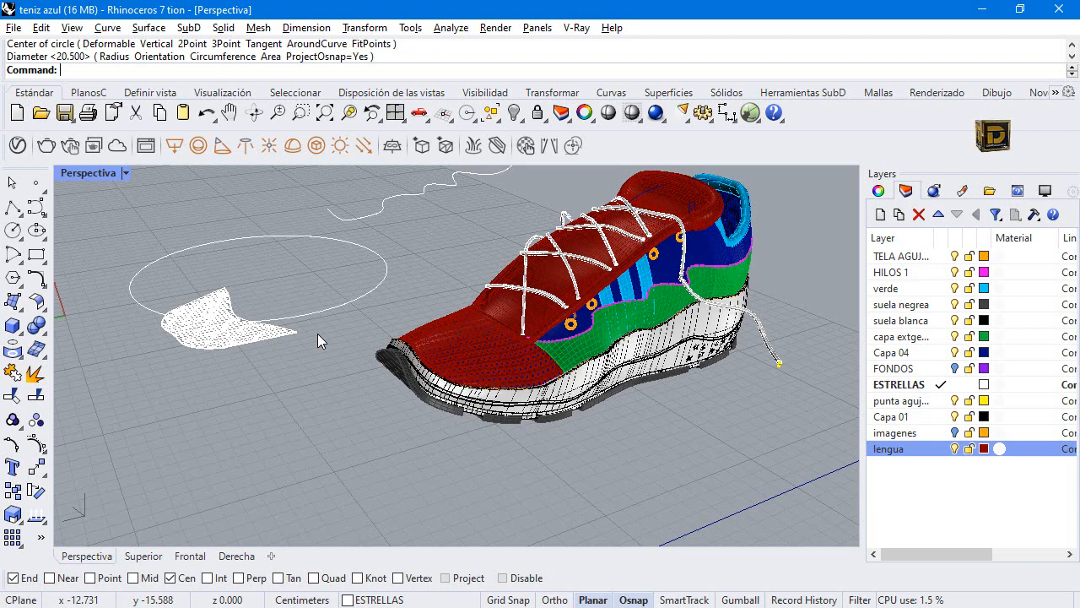
- Compare the hole pattern on the shoe's toe cap with the flat perforated sheet, close up and across the whole model
scroll(499, 360, "up", 6)
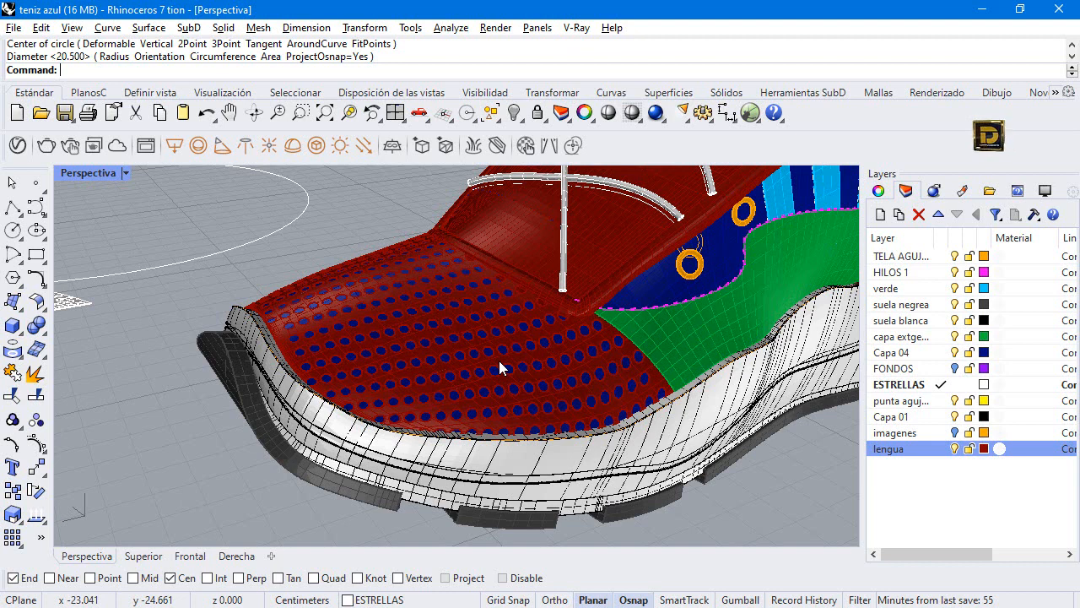
right_click_drag(499, 360, 445, 348)
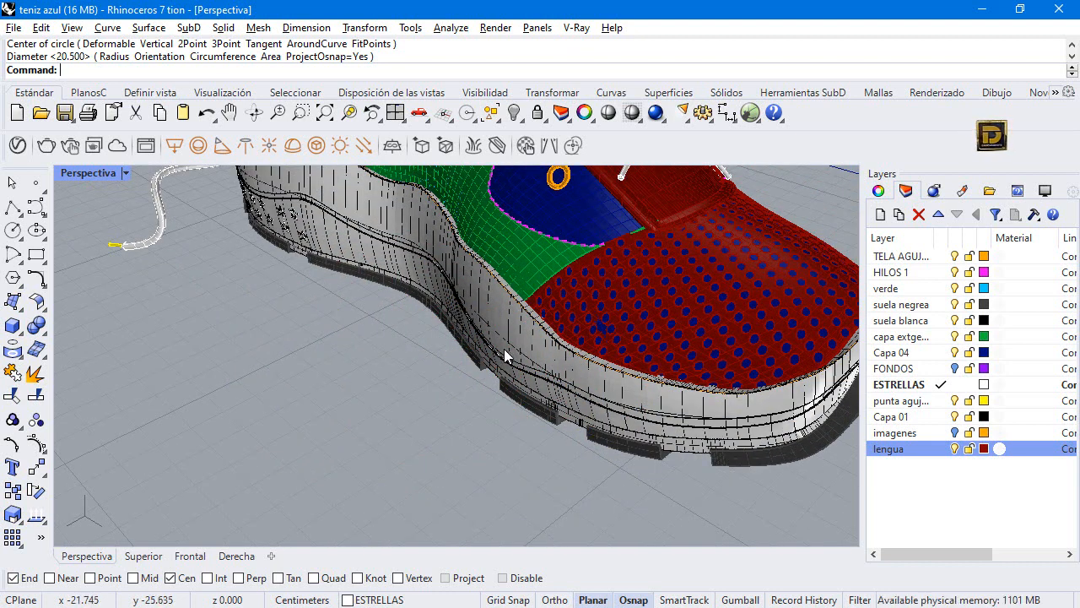
right_click_drag(402, 397, 370, 419)
scroll(384, 443, "up", 6)
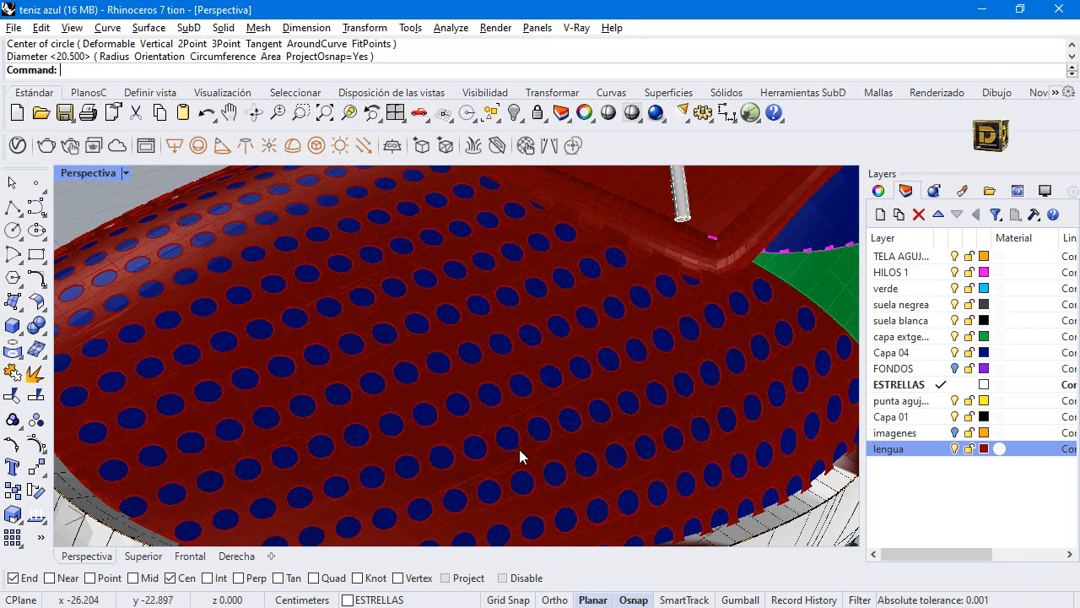
scroll(460, 361, "down", 6)
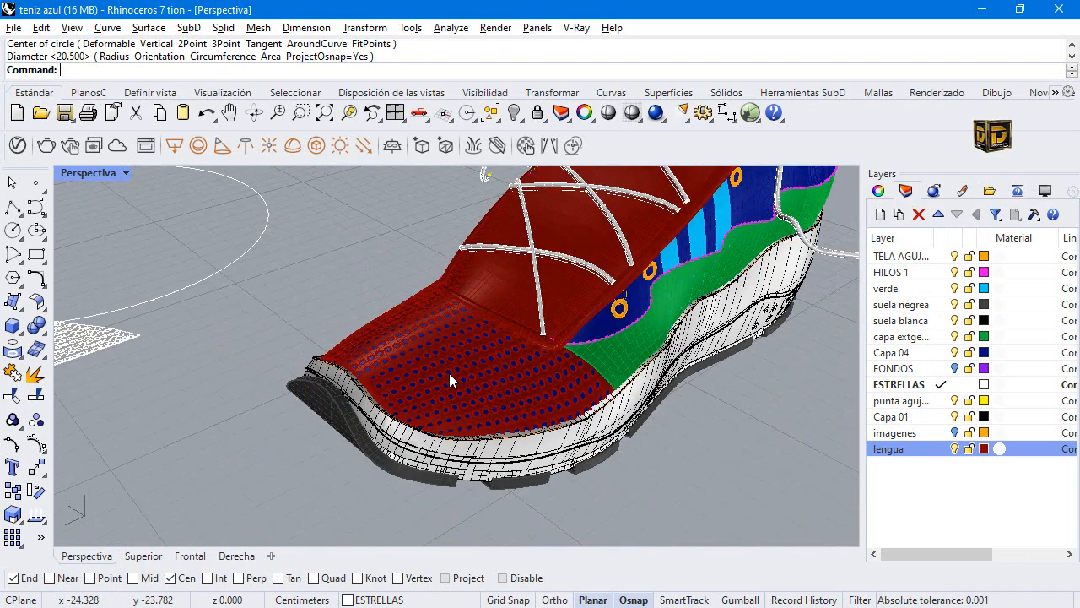
scroll(114, 353, "up", 2)
scroll(114, 353, "up", 4)
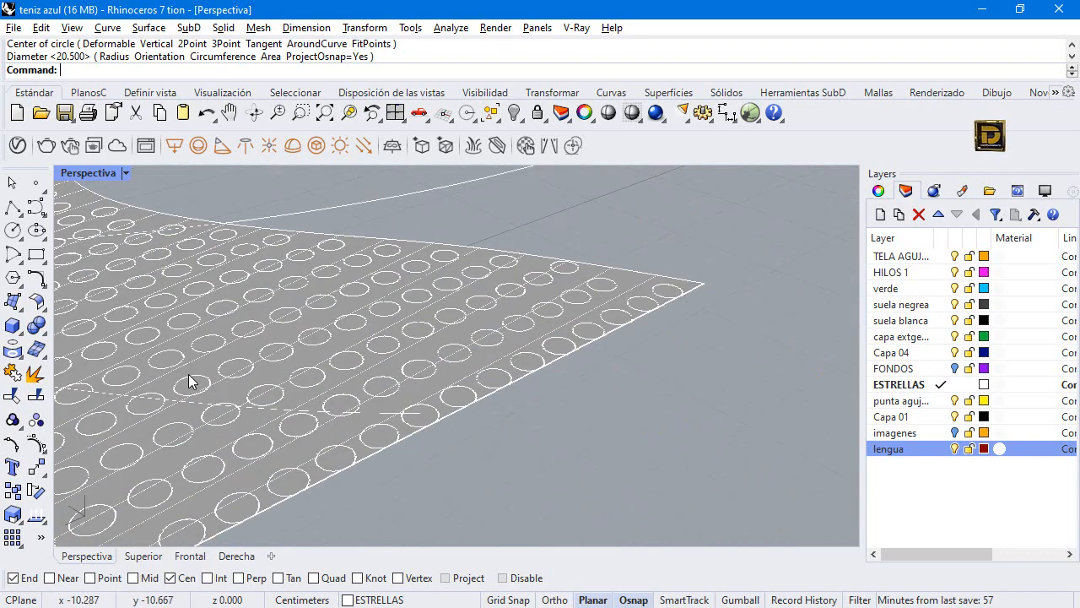
scroll(365, 371, "down", 5)
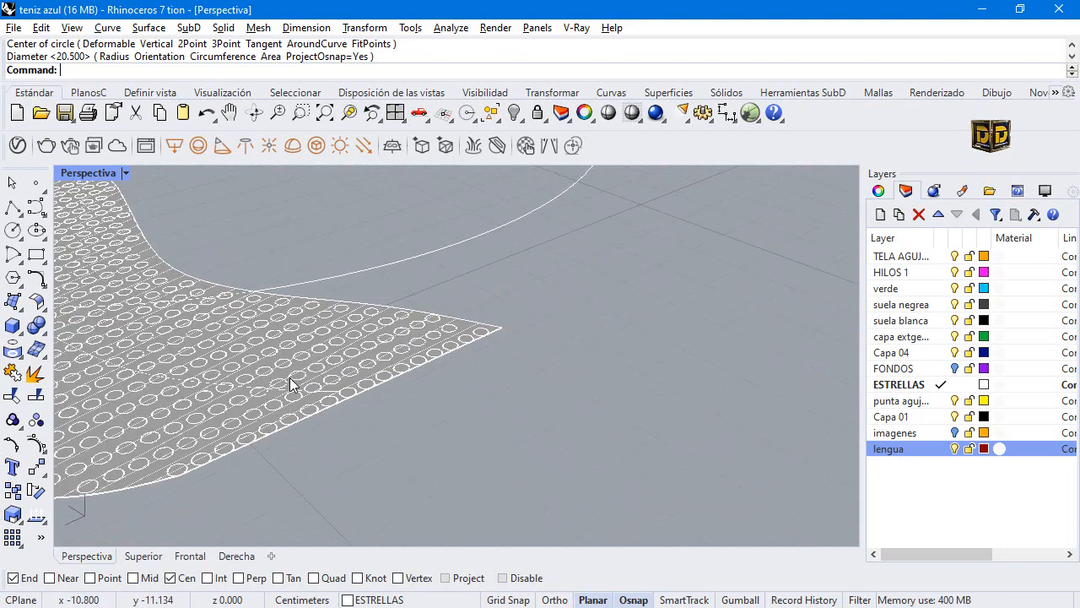
scroll(364, 371, "down", 2)
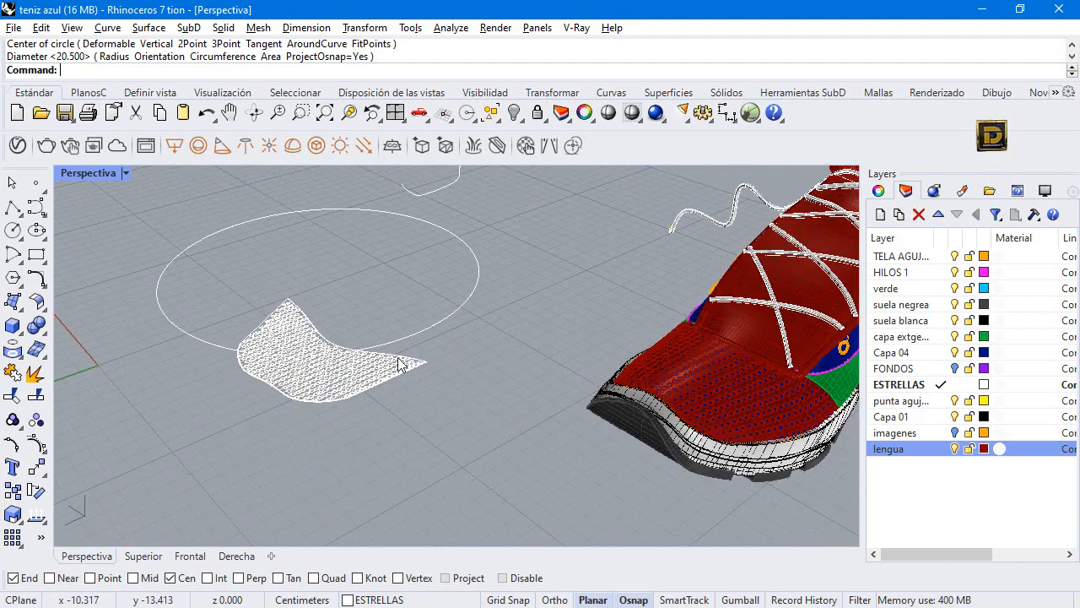
scroll(797, 408, "up", 10)
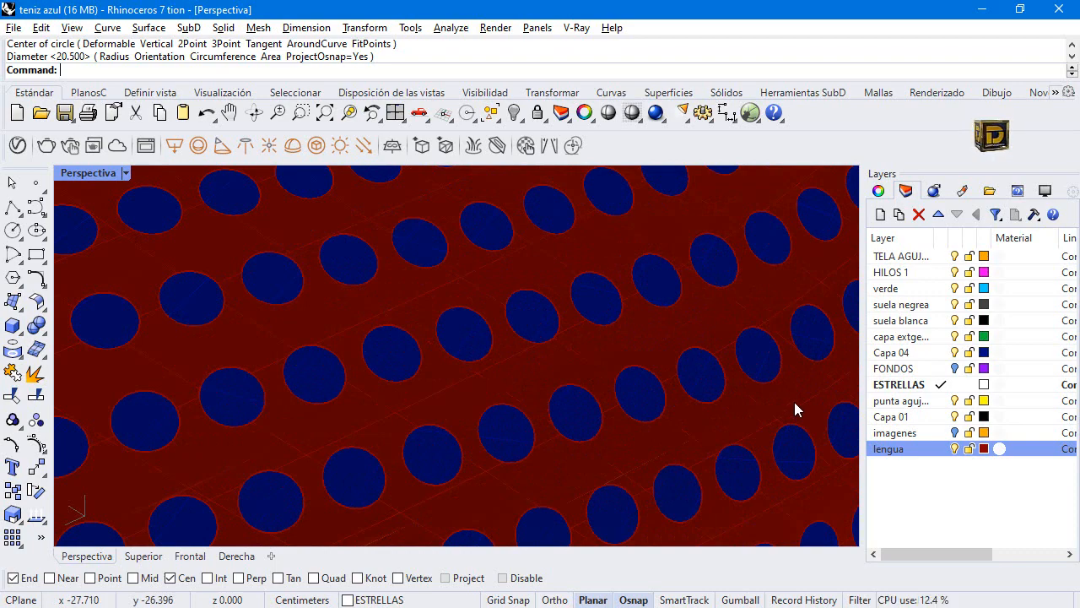
scroll(743, 420, "down", 10)
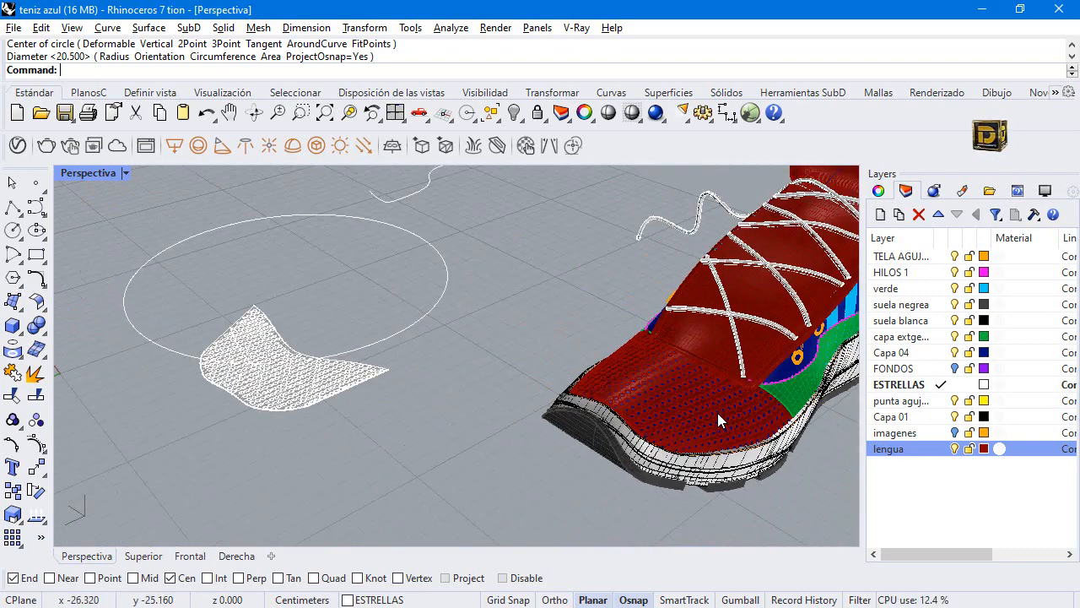
scroll(316, 377, "up", 10)
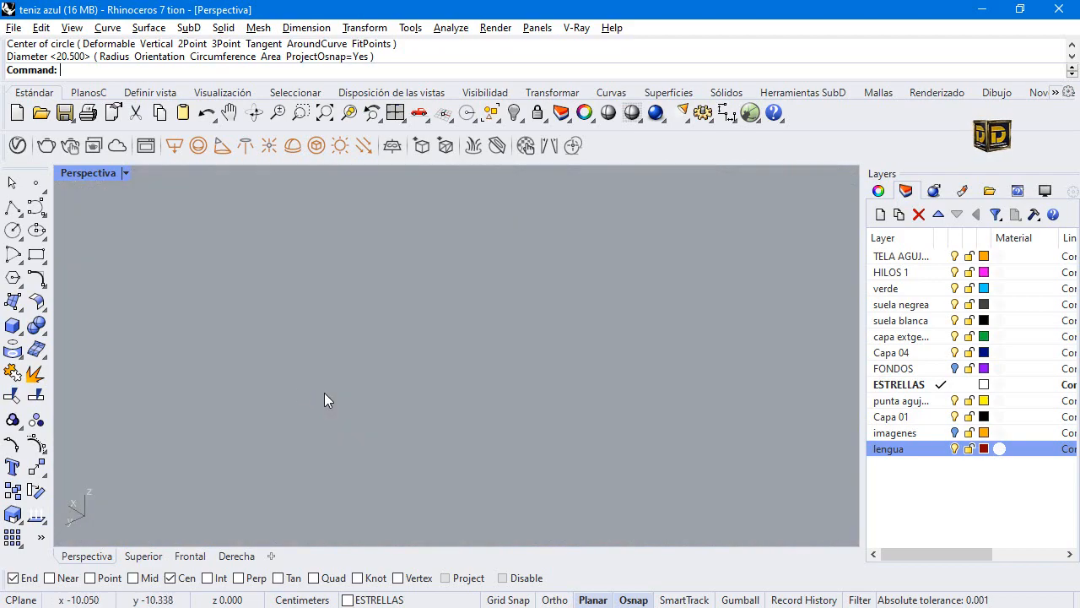
scroll(307, 367, "down", 10)
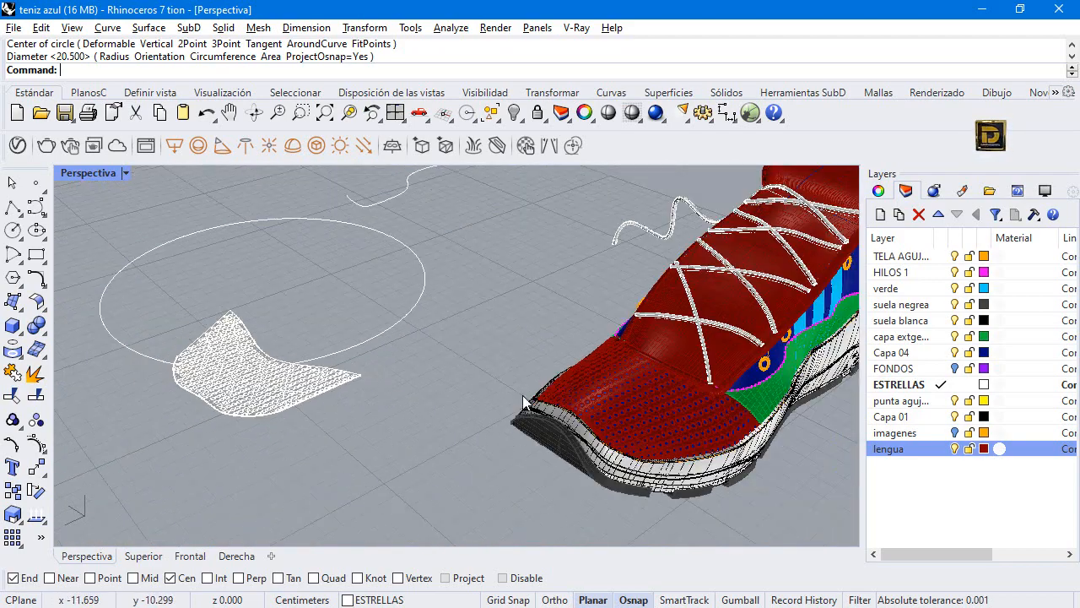
scroll(627, 429, "up", 10)
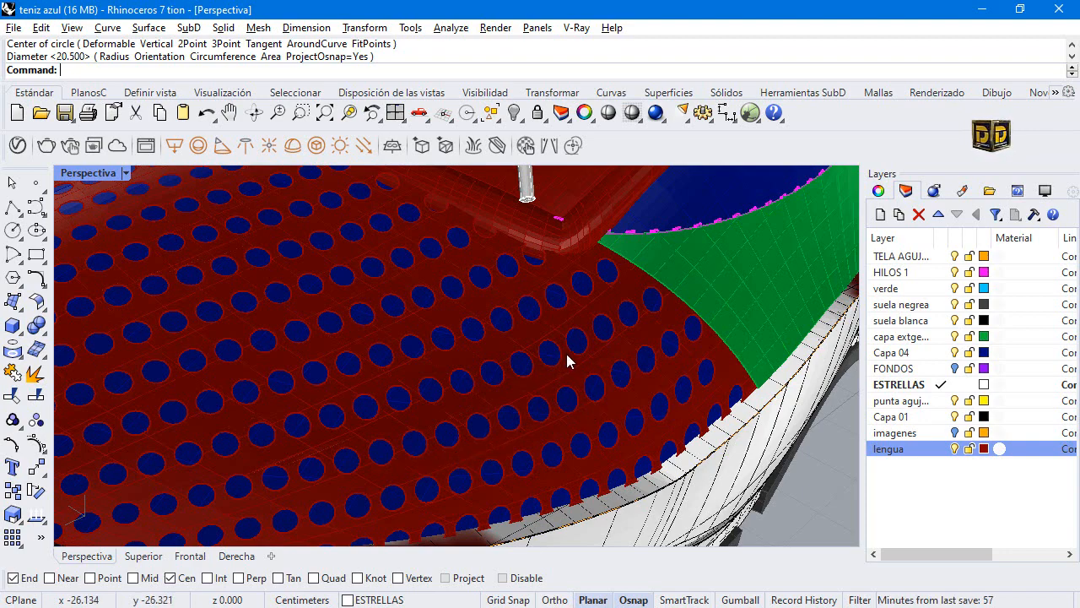
scroll(593, 377, "down", 5)
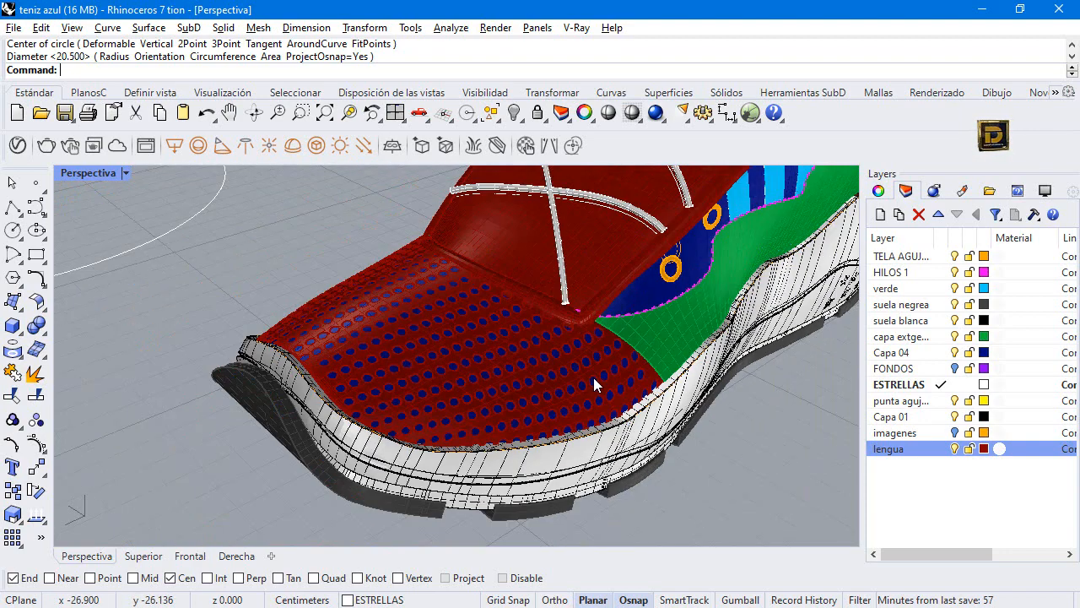
scroll(594, 382, "down", 3)
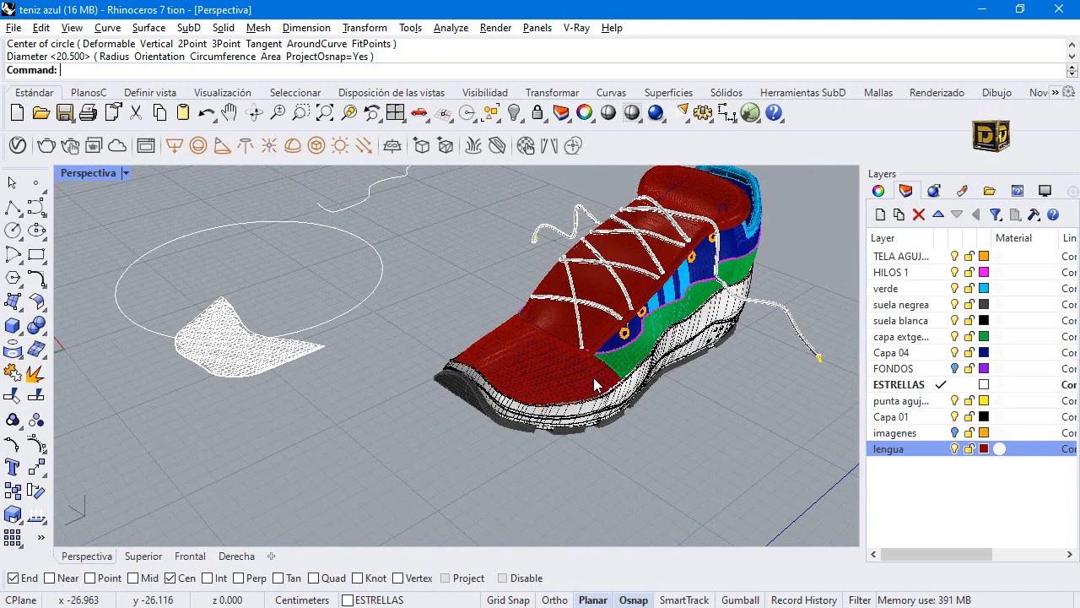
scroll(595, 384, "down", 2)
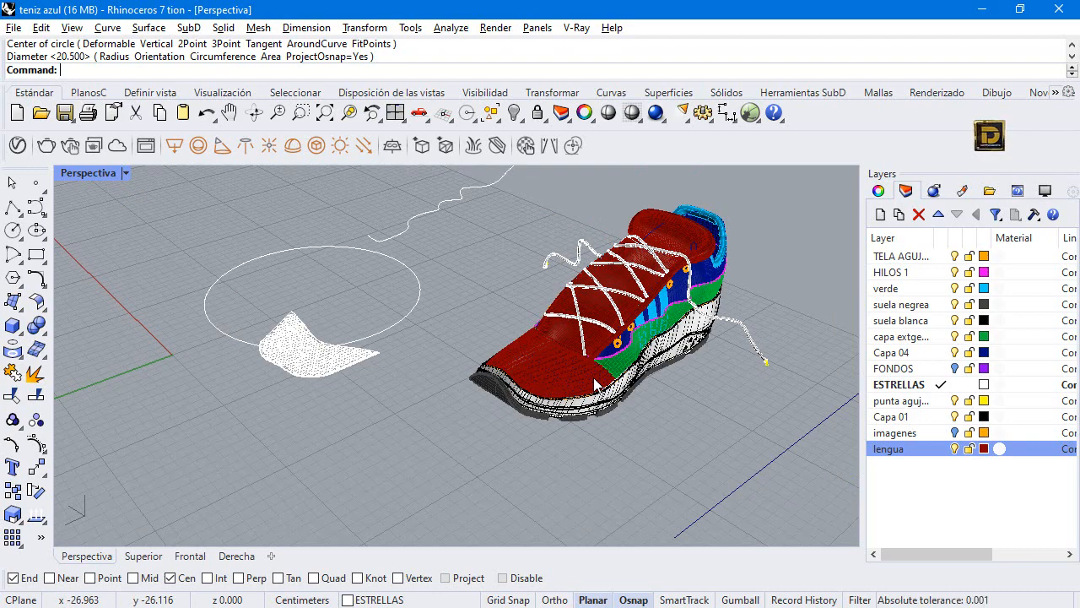
scroll(539, 376, "up", 3)
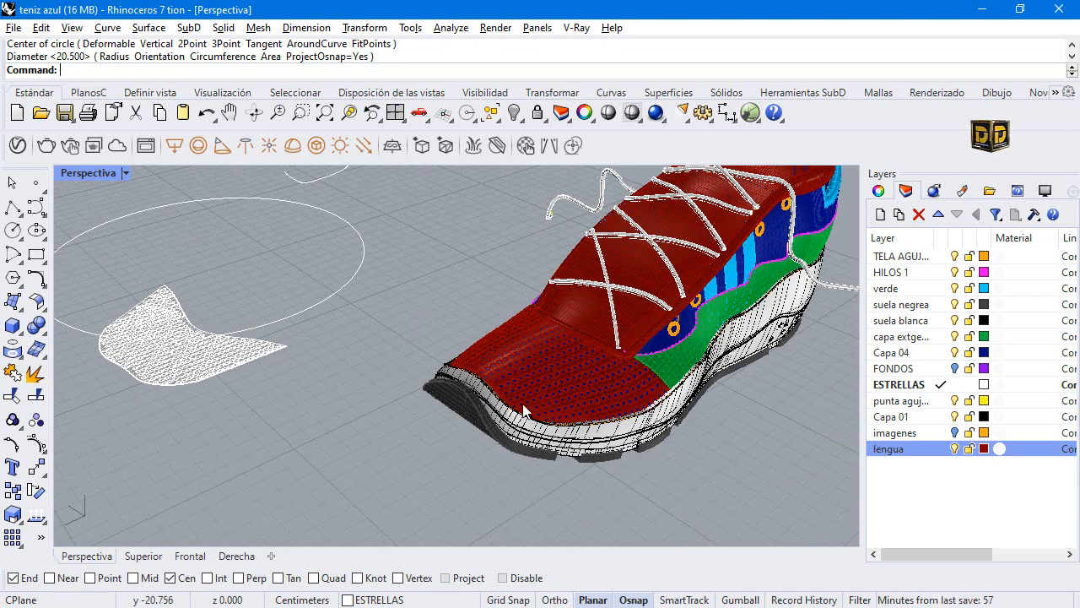